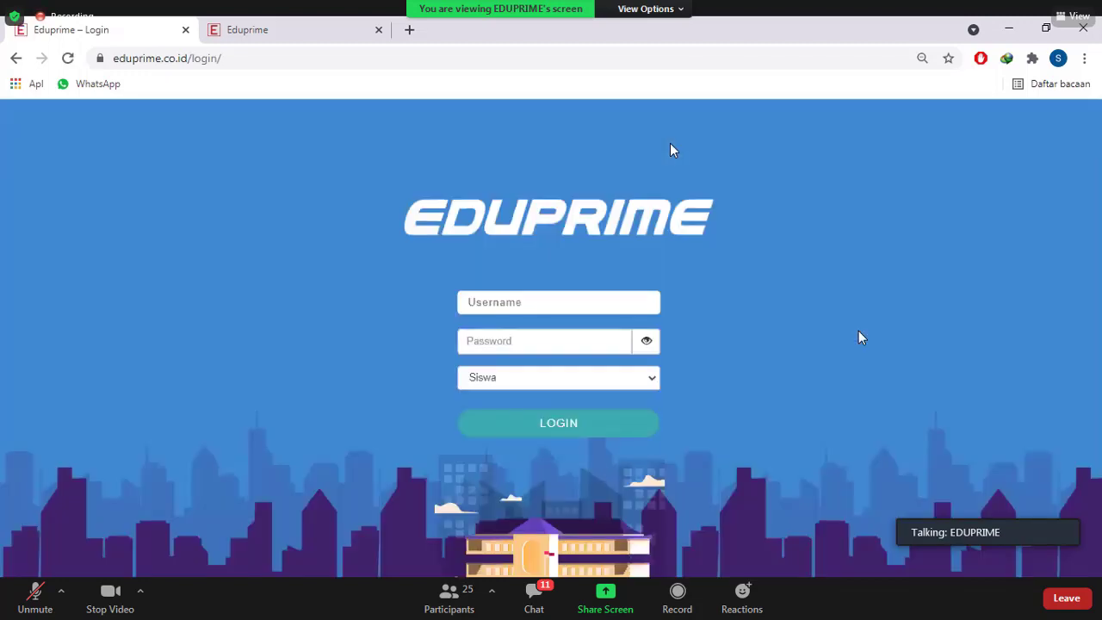
# Log in as a student with the saved student username and the account password
pyautogui.click(507, 309)
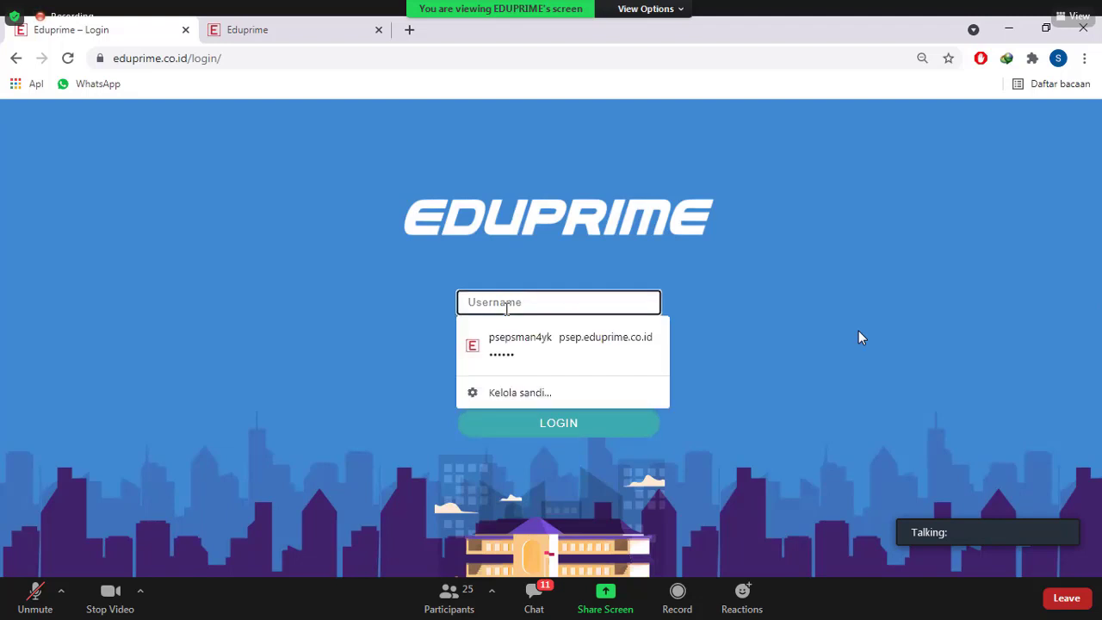
pyautogui.write('y')
pyautogui.press('Down')
pyautogui.press('Return')
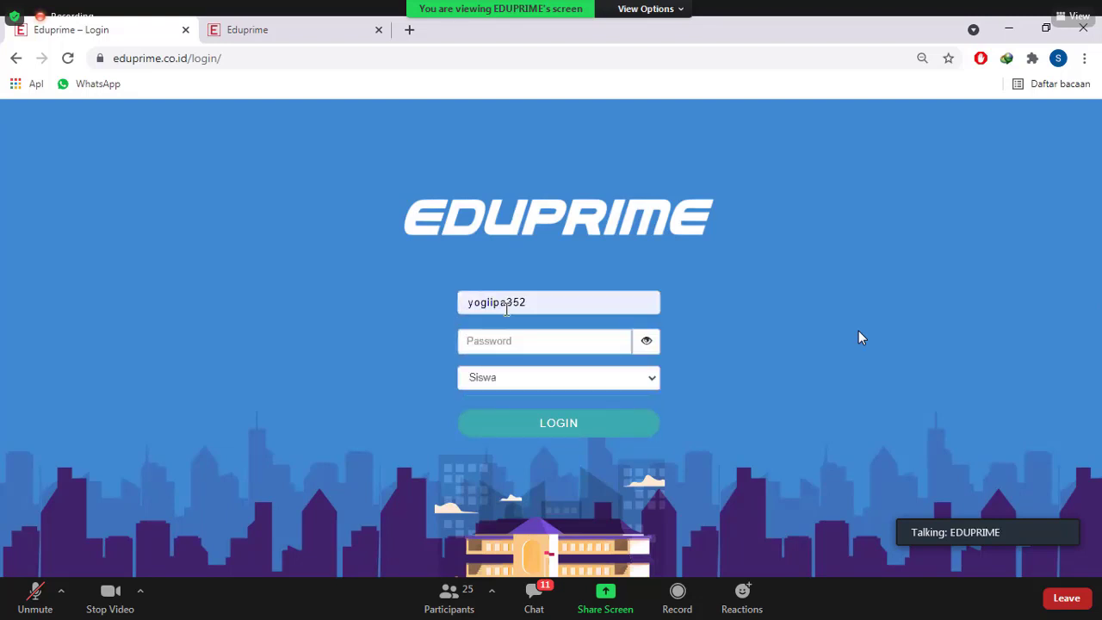
pyautogui.press('Tab')
pyautogui.write('****')
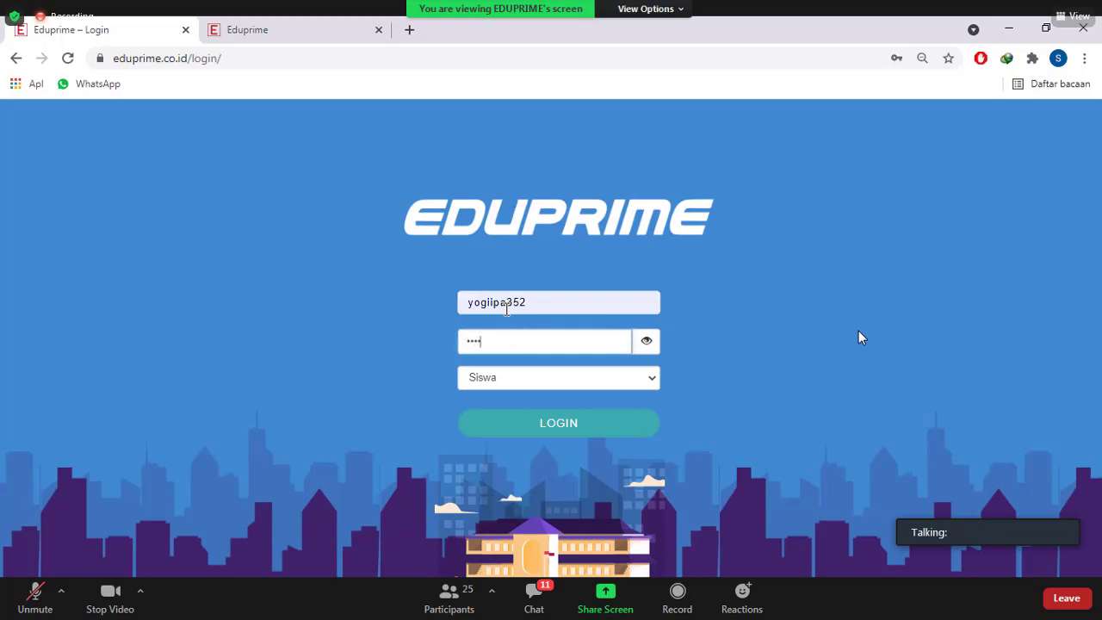
pyautogui.write('**')
pyautogui.press('Return')
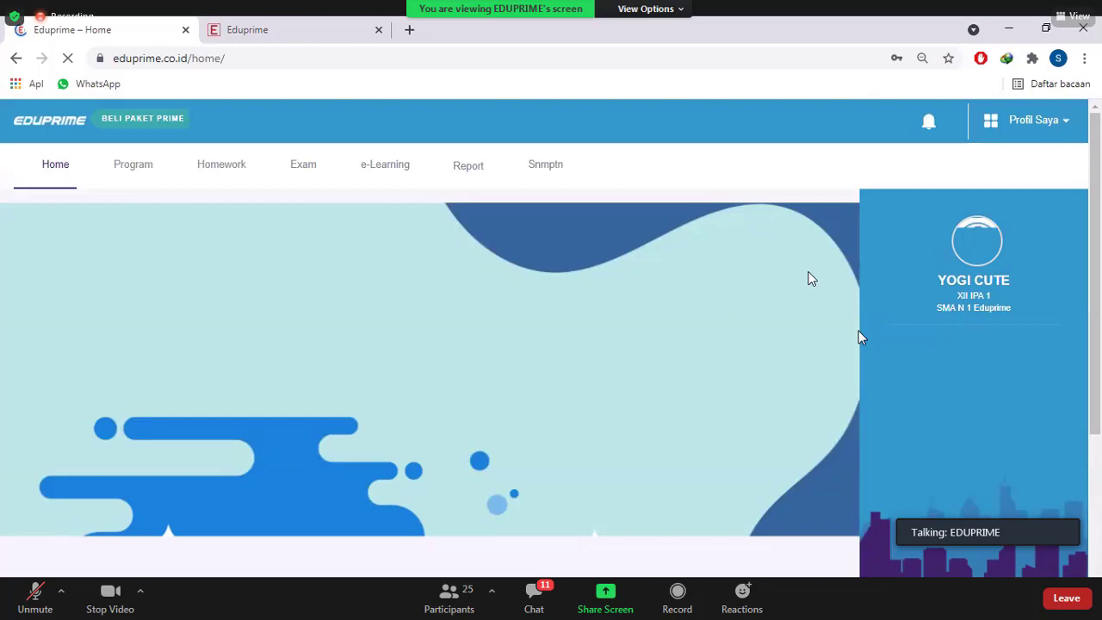
# Open the Persiapan Asesmen Nasional try-out from the SMA EDUPRIME package's ASM exams
pyautogui.click(142, 177)
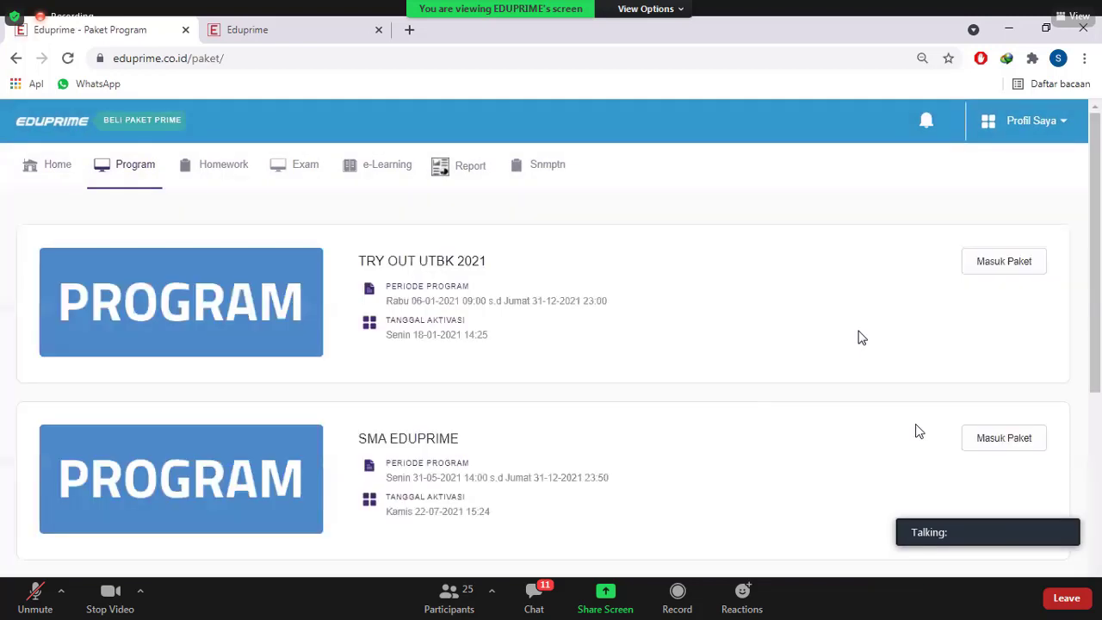
pyautogui.click(1025, 442)
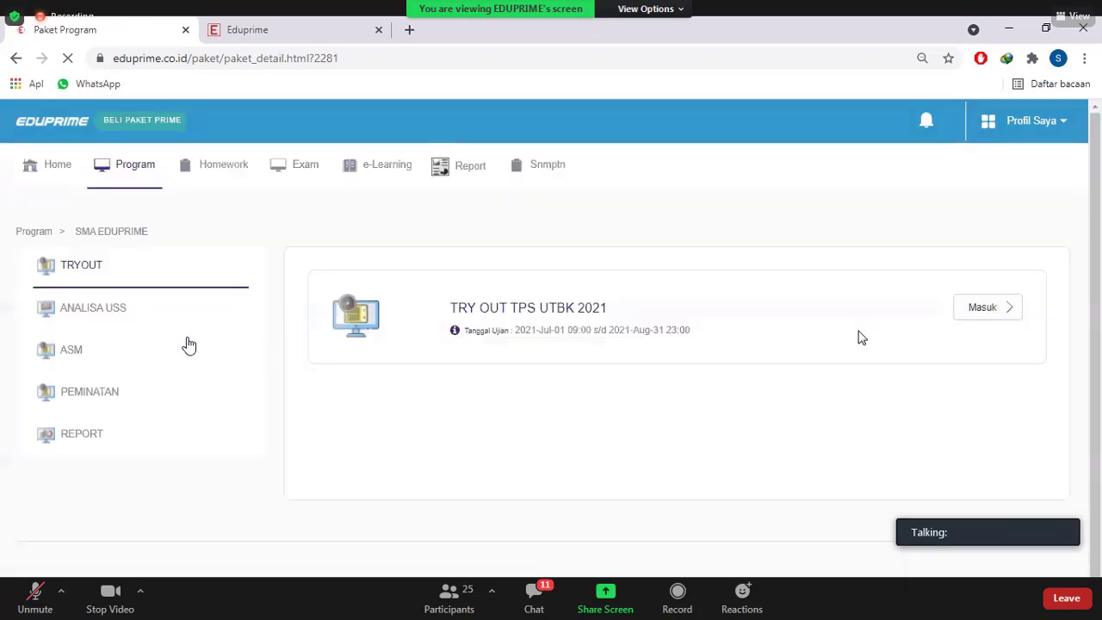
pyautogui.click(71, 353)
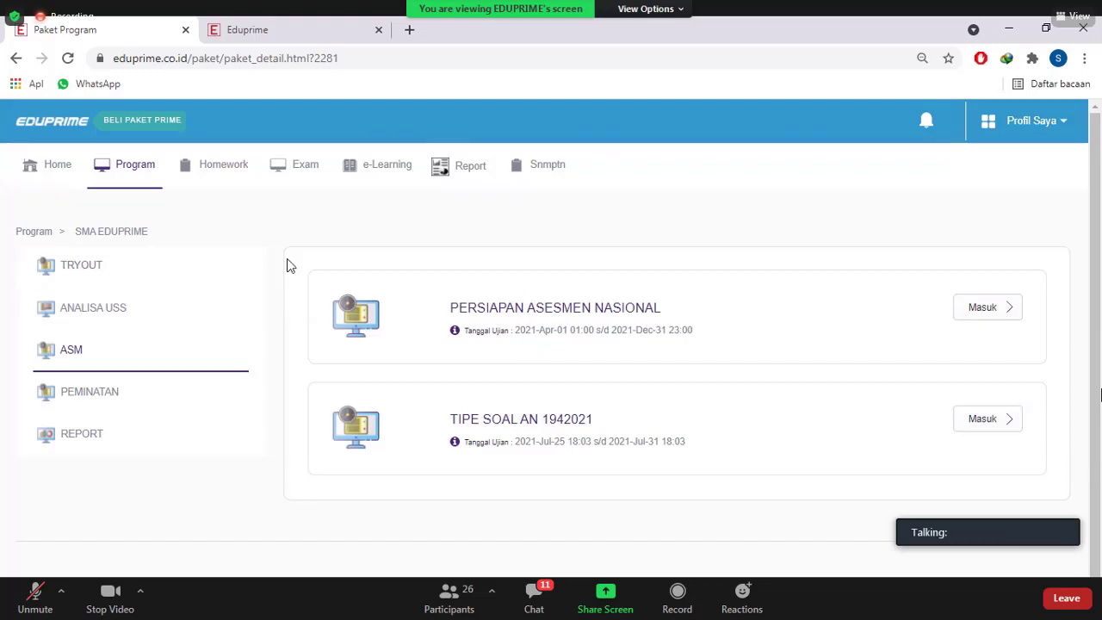
pyautogui.click(982, 310)
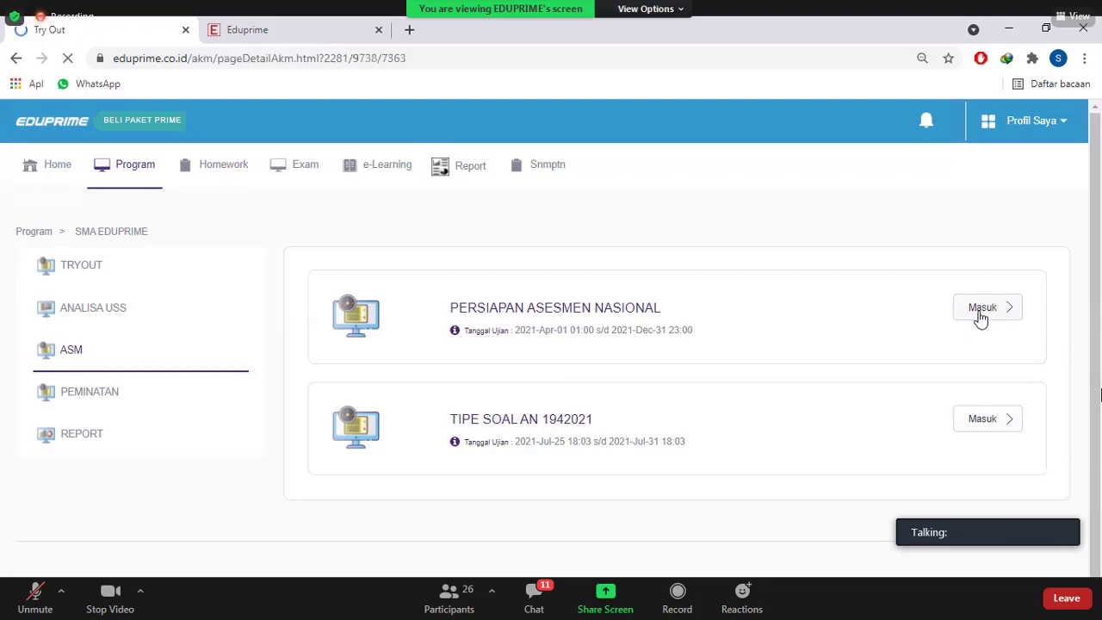
pyautogui.scroll(-1, 712, 317)
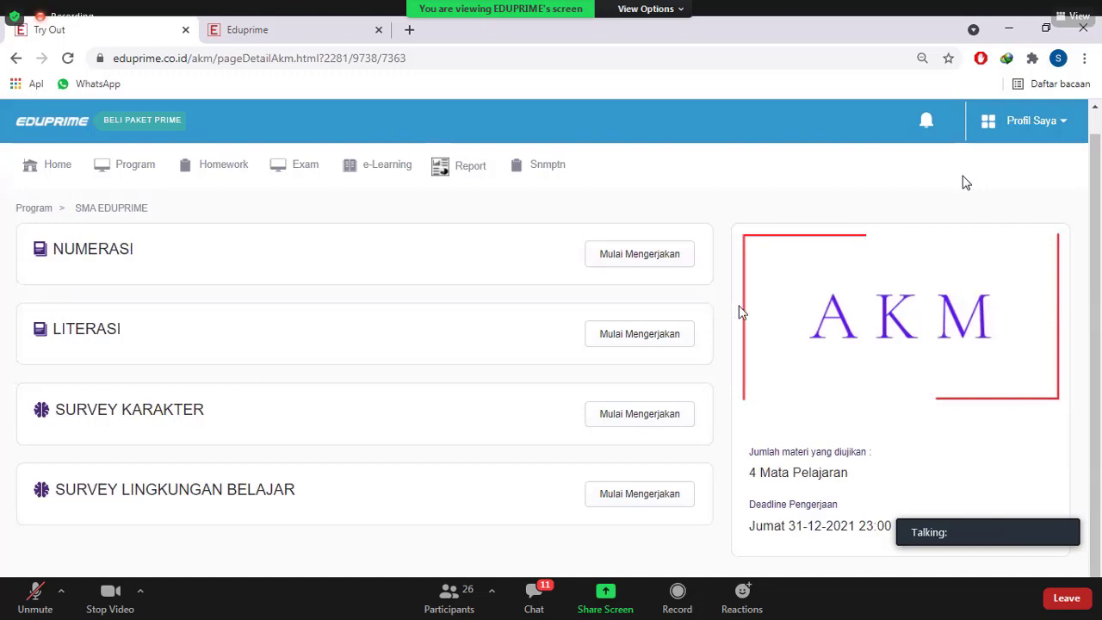
# Start the NUMERASI test, answer A on question 1, and proceed to the next level
pyautogui.click(674, 268)
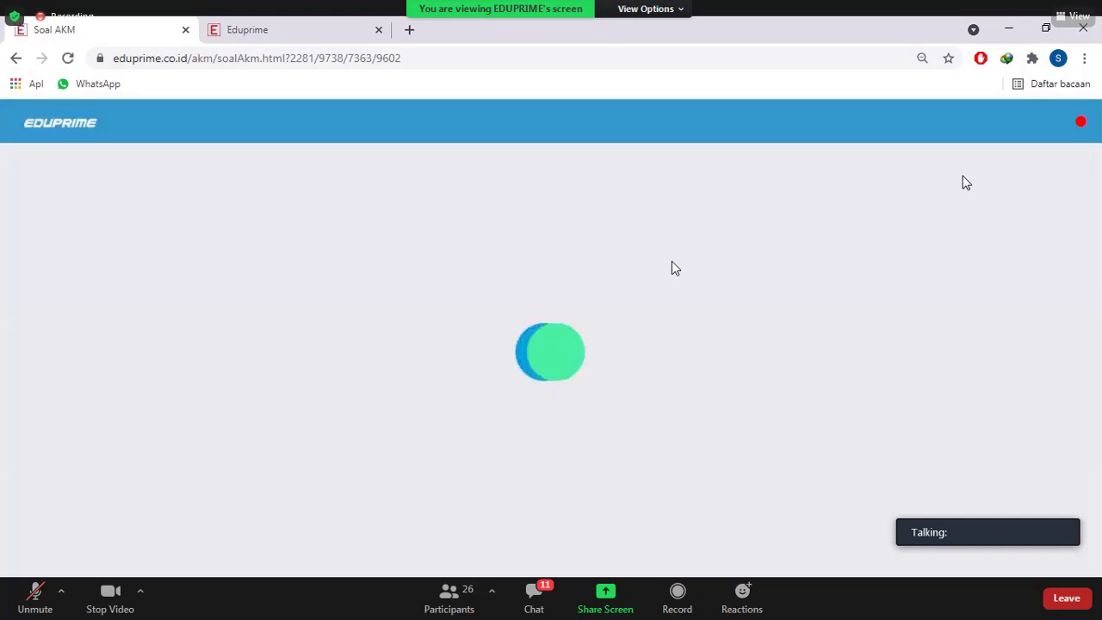
pyautogui.scroll(-1, 674, 268)
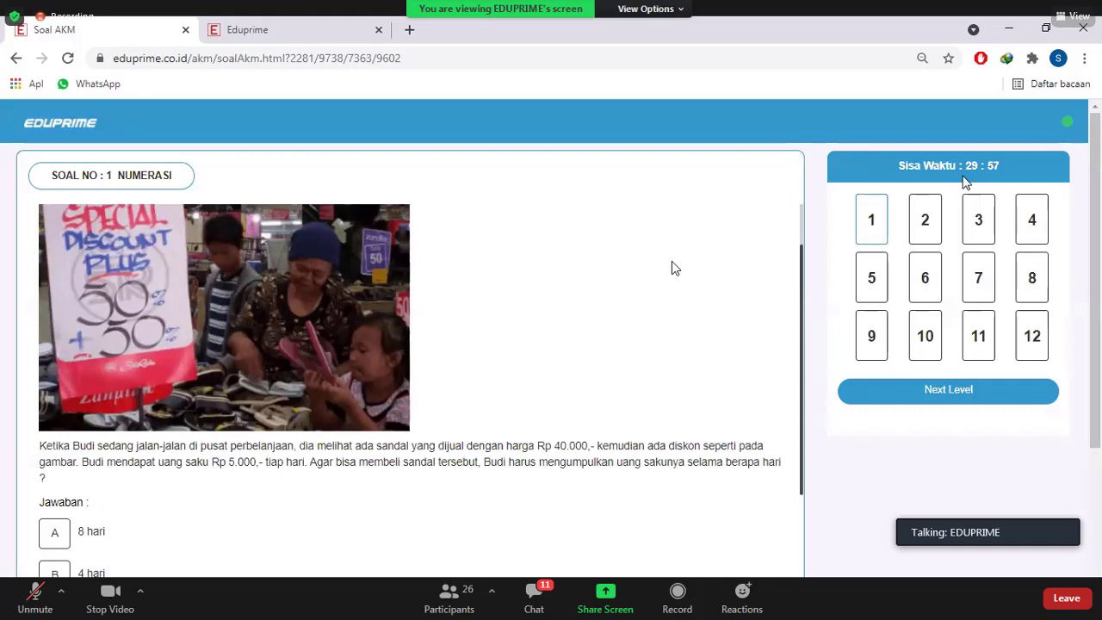
pyautogui.scroll(-3, 671, 267)
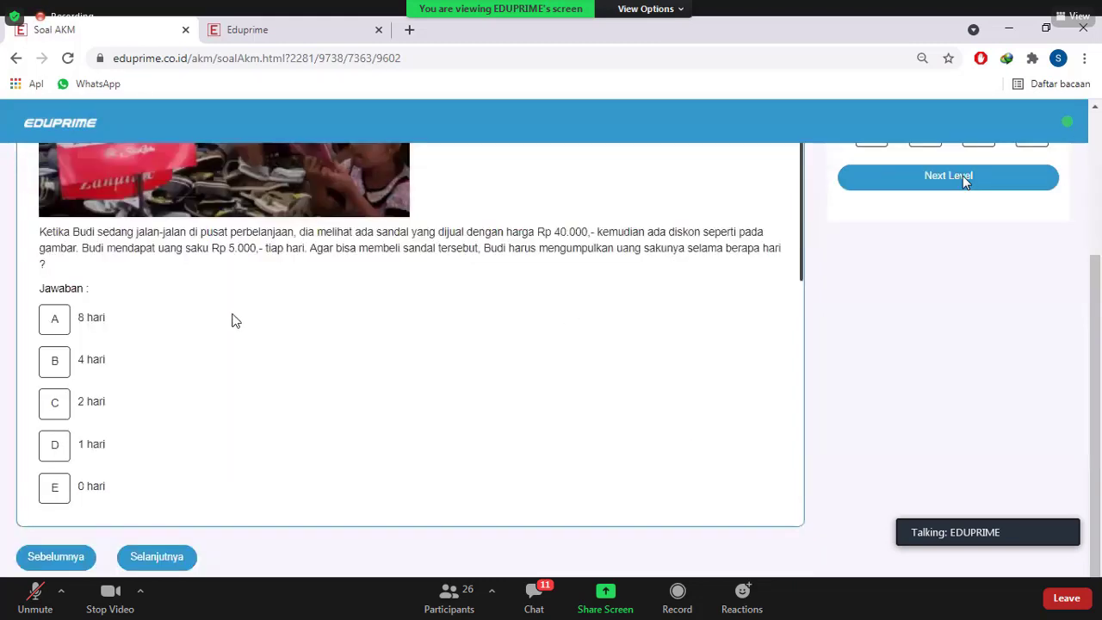
pyautogui.click(54, 332)
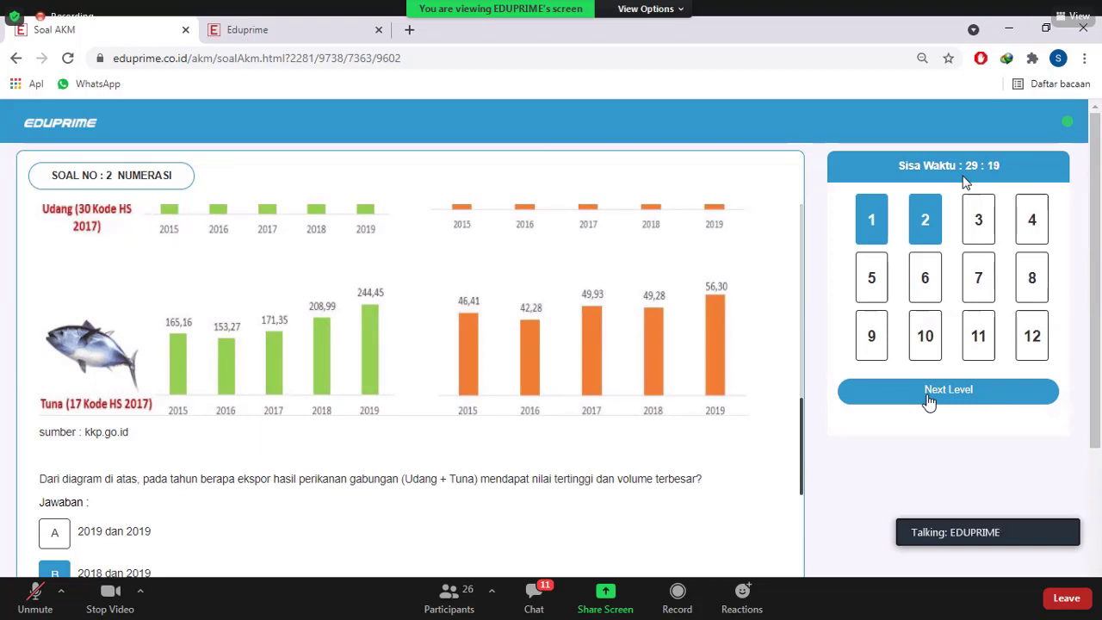
pyautogui.click(929, 398)
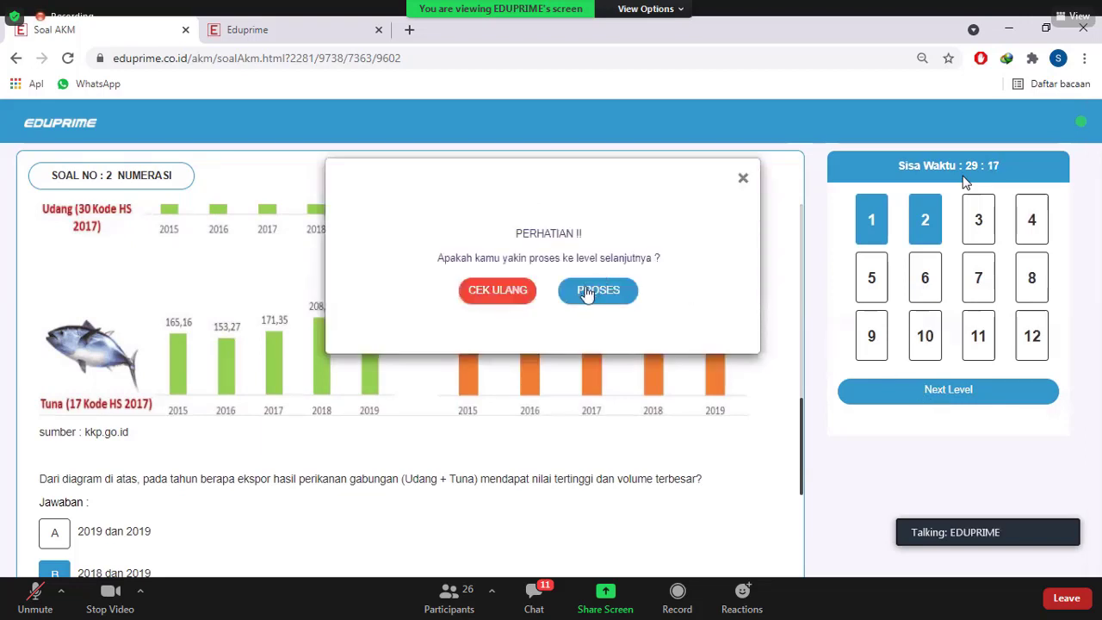
pyautogui.click(589, 292)
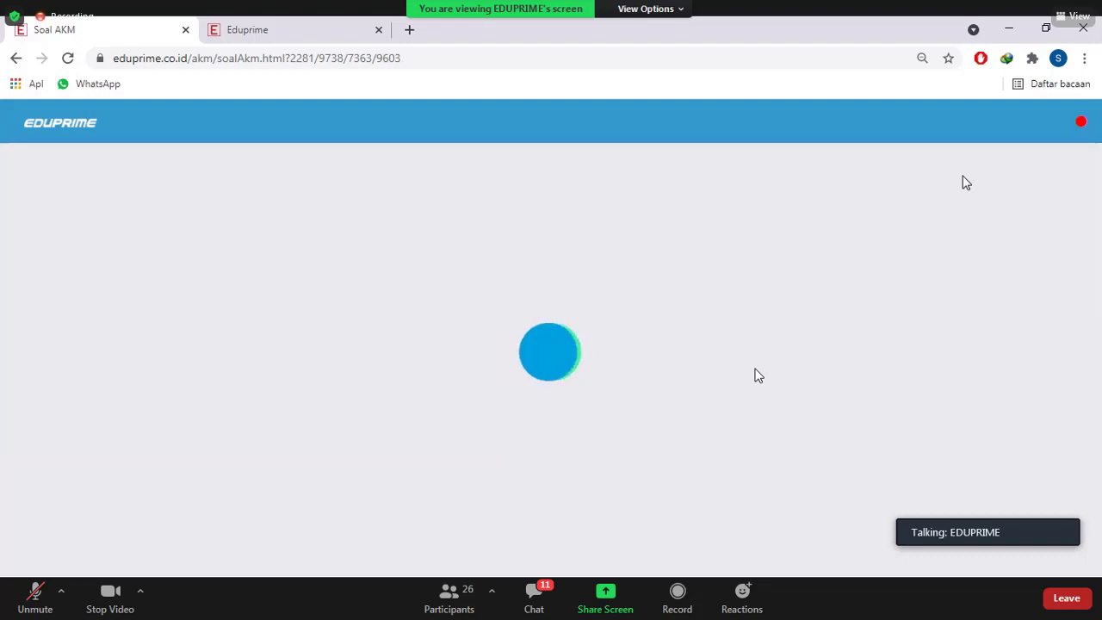
pyautogui.scroll(-2, 755, 377)
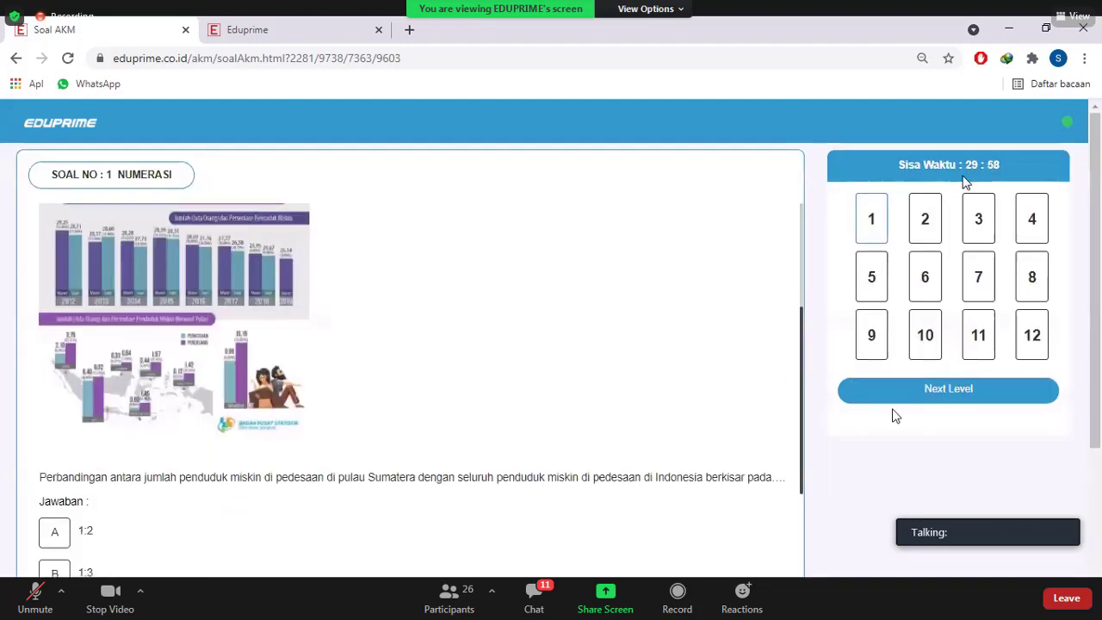
# Answer C on the second-level question 1, then submit the NUMERASI test and confirm
pyautogui.scroll(-3, 178, 362)
pyautogui.click(54, 408)
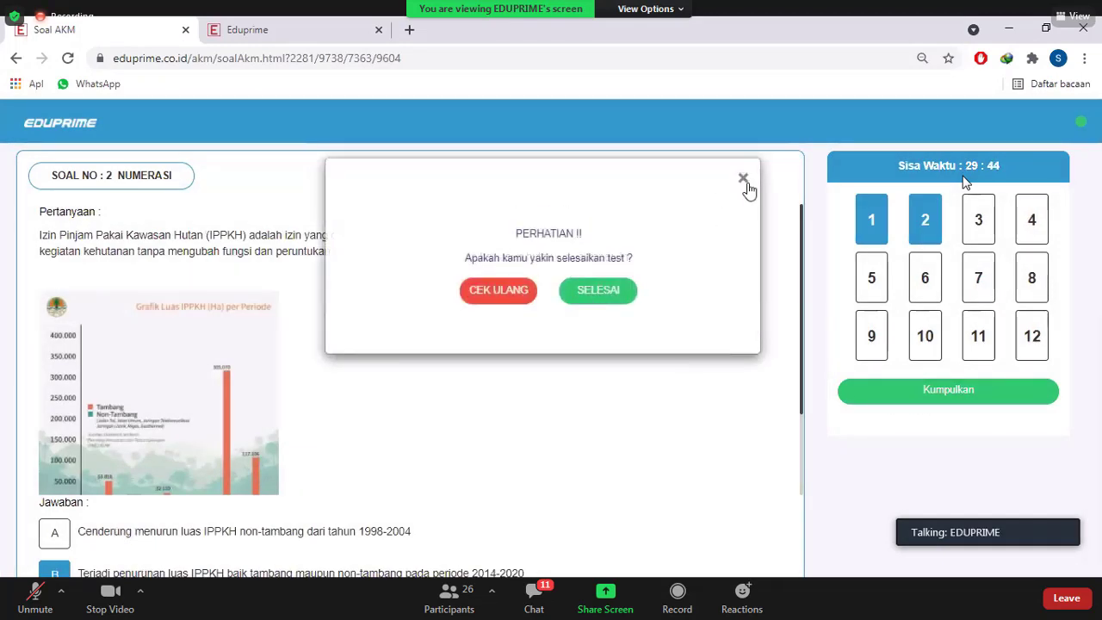
pyautogui.click(743, 177)
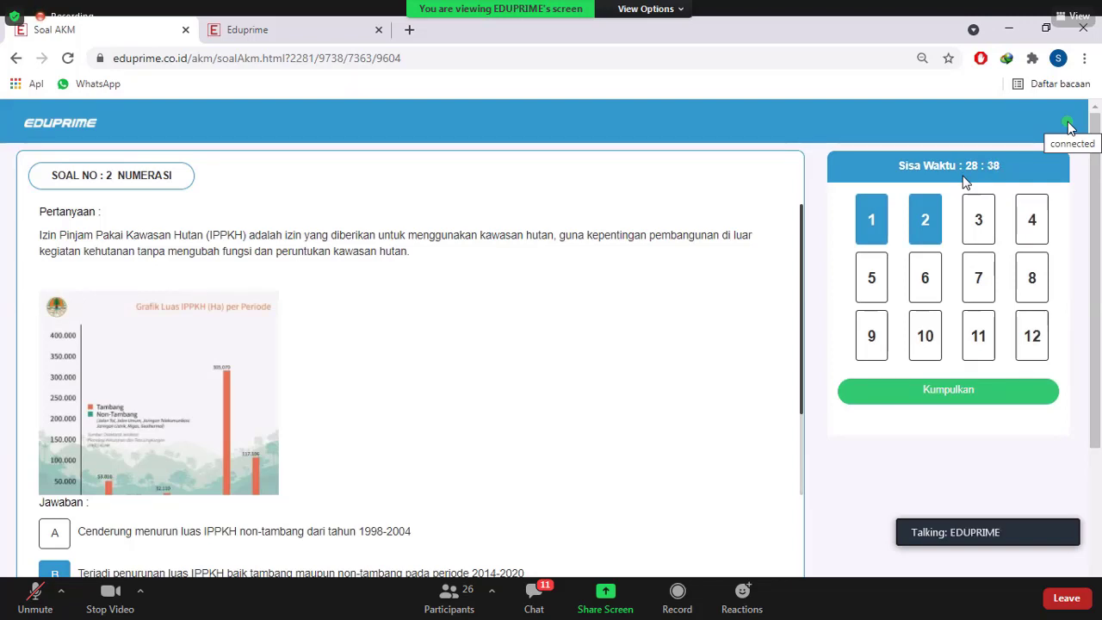
pyautogui.click(861, 391)
pyautogui.click(589, 295)
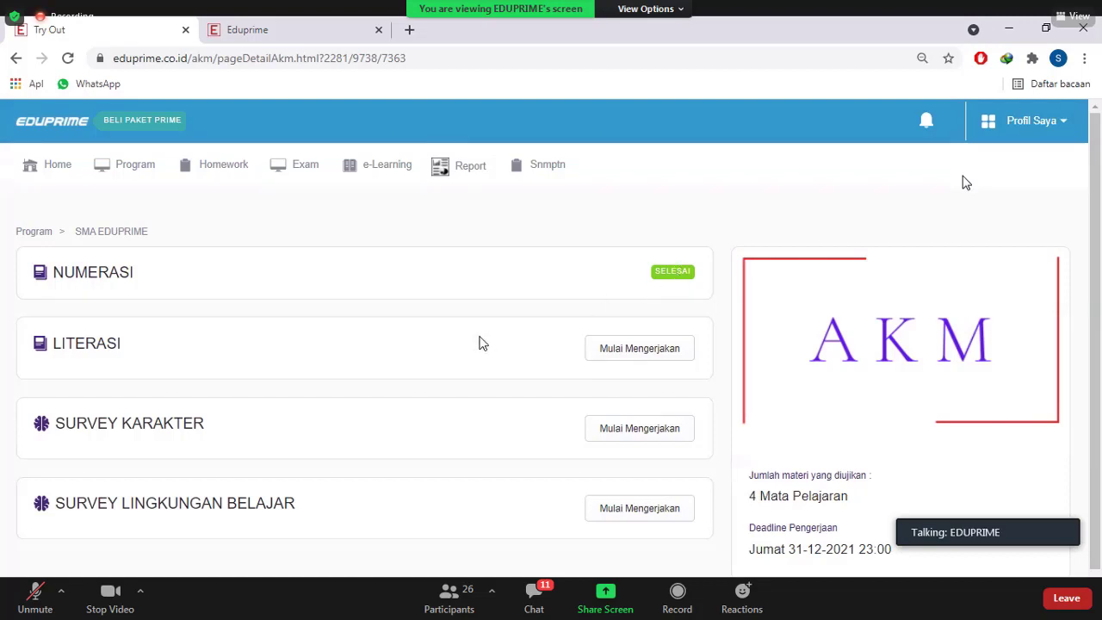
# Scroll the AKM page to review NUMERASI marked SELESAI
pyautogui.scroll(-1, 418, 284)
pyautogui.scroll(-1, 418, 285)
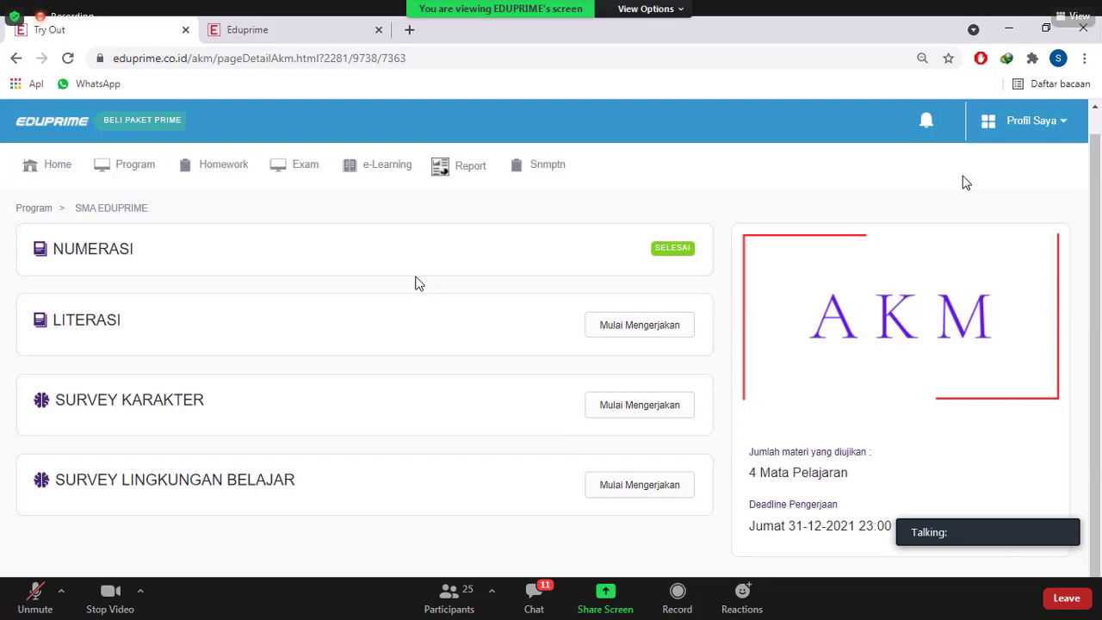
# In the other Eduprime tab, enter the school account username on the login page
pyautogui.click(298, 26)
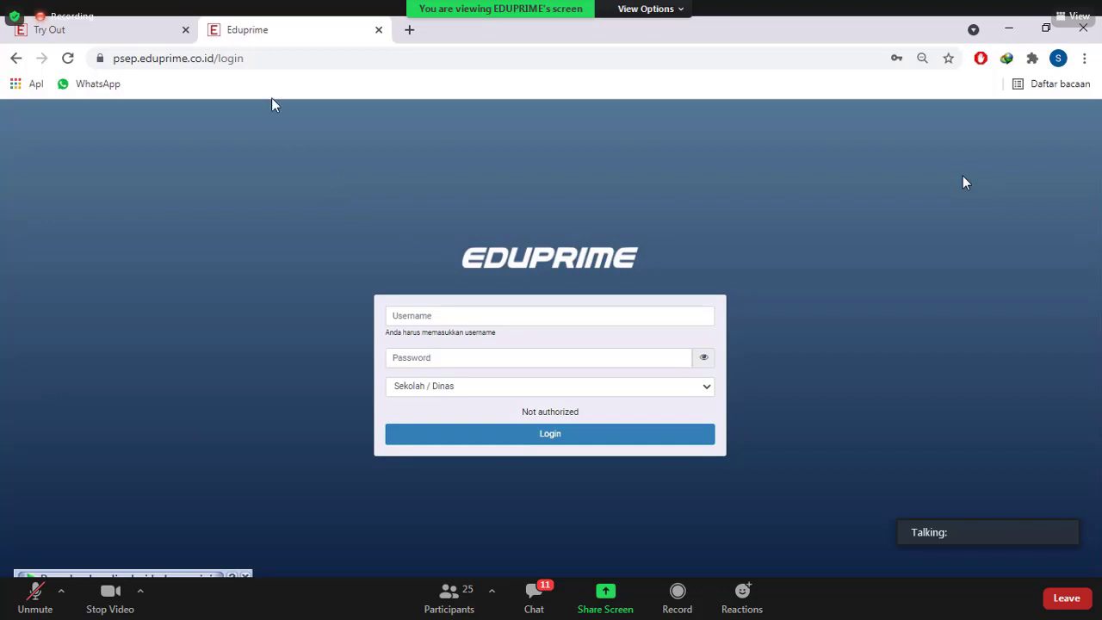
pyautogui.click(463, 318)
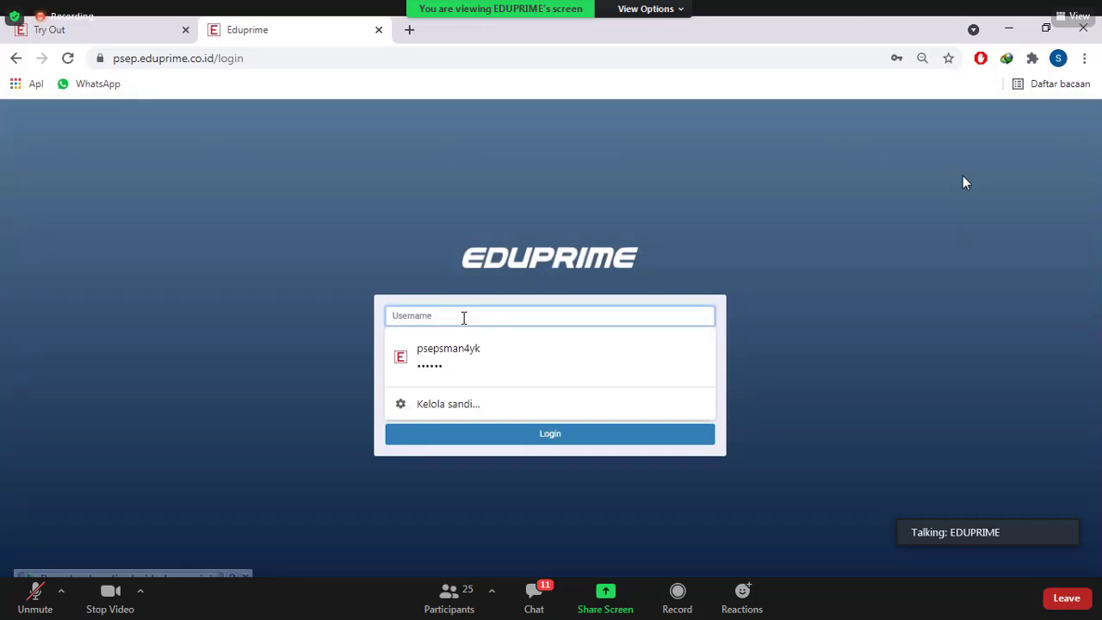
pyautogui.write('sma')
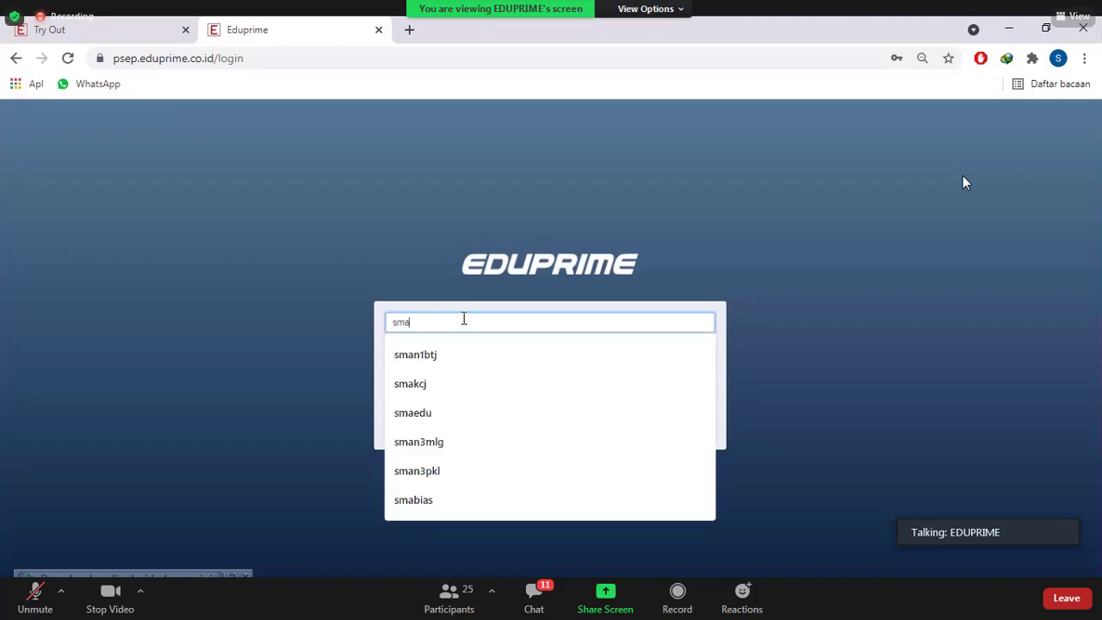
pyautogui.write('edu')
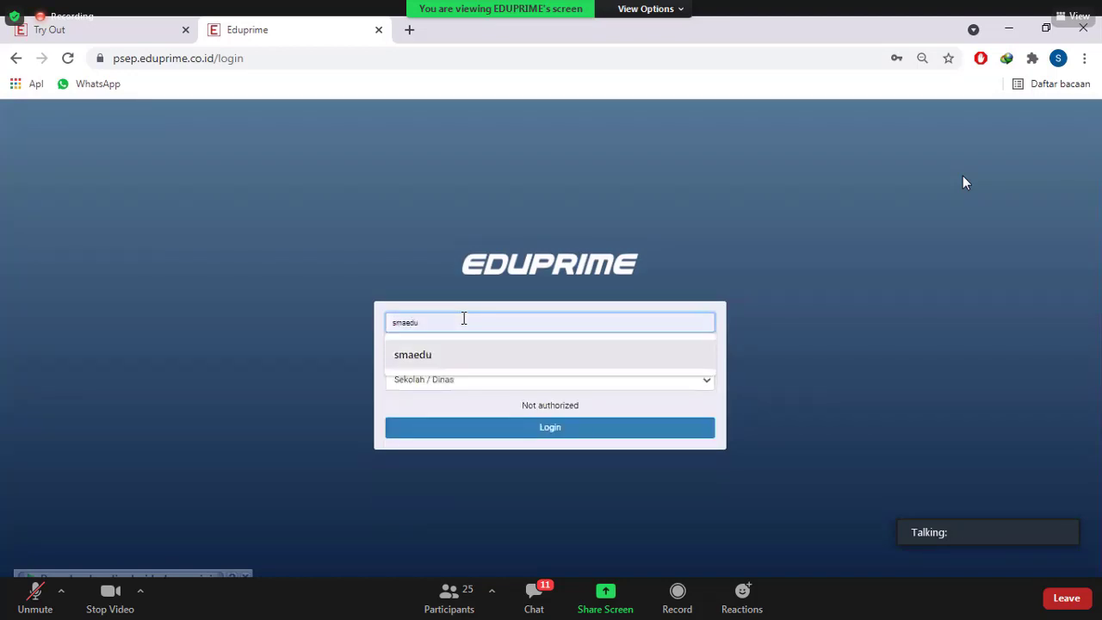
pyautogui.press('Tab')
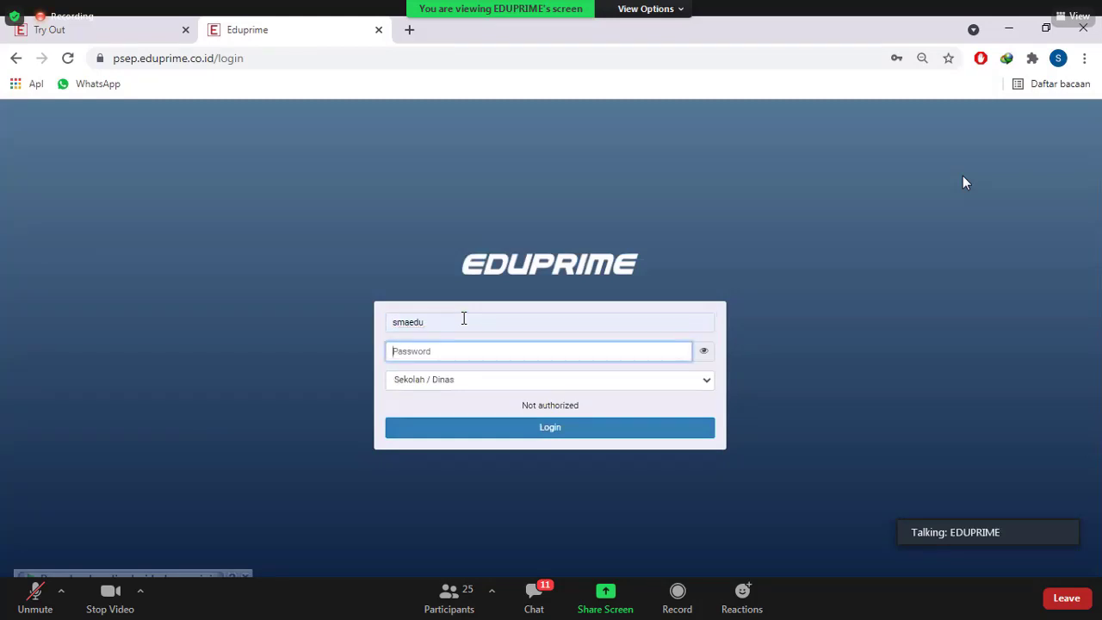
# Enter the school account password and sign in
pyautogui.write('******')
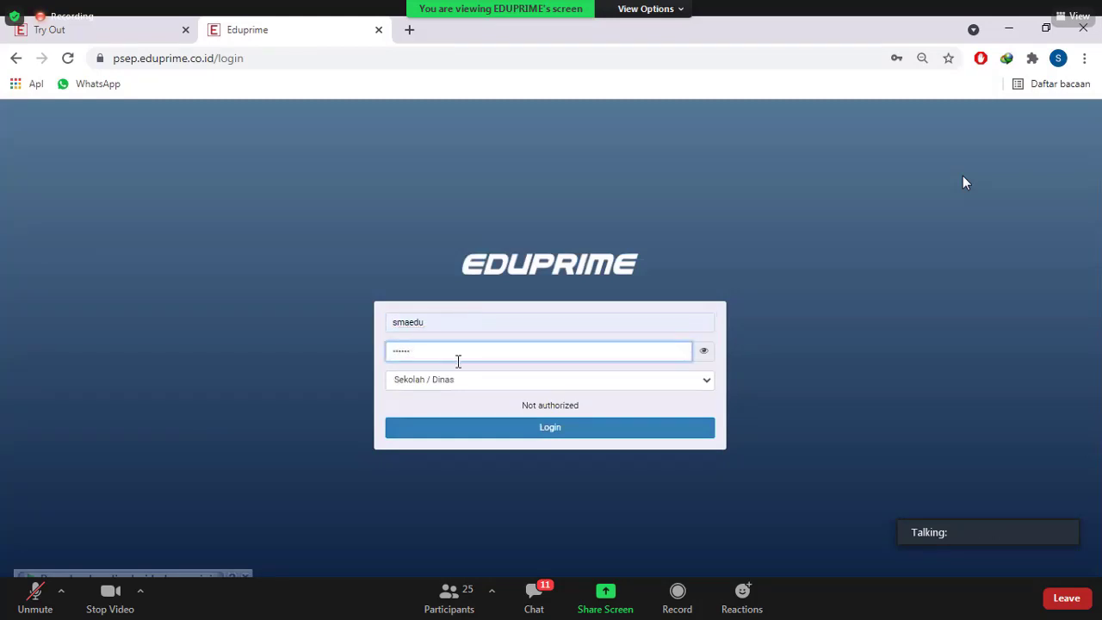
pyautogui.click(448, 433)
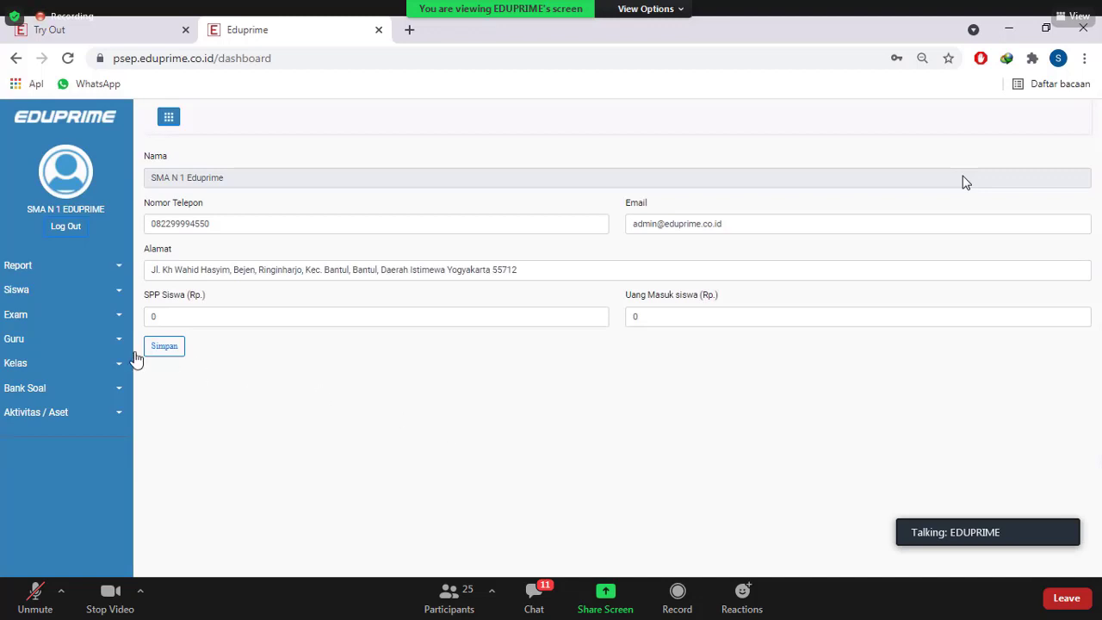
# Go to Guru > Management Guru and start a new teacher entry with + Guru
pyautogui.click(99, 344)
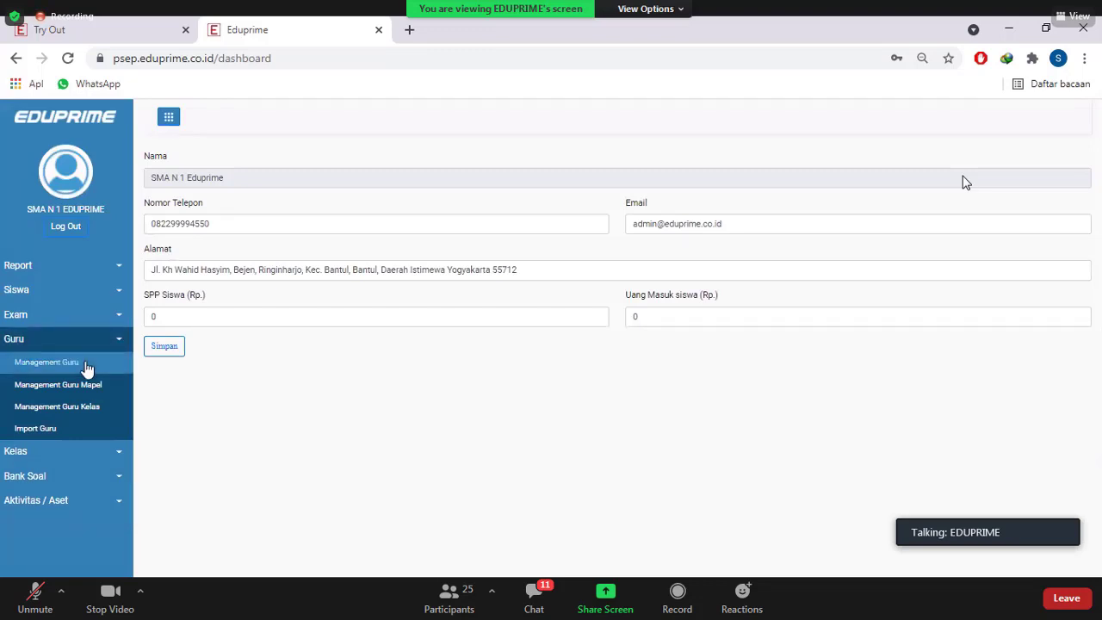
pyautogui.click(87, 368)
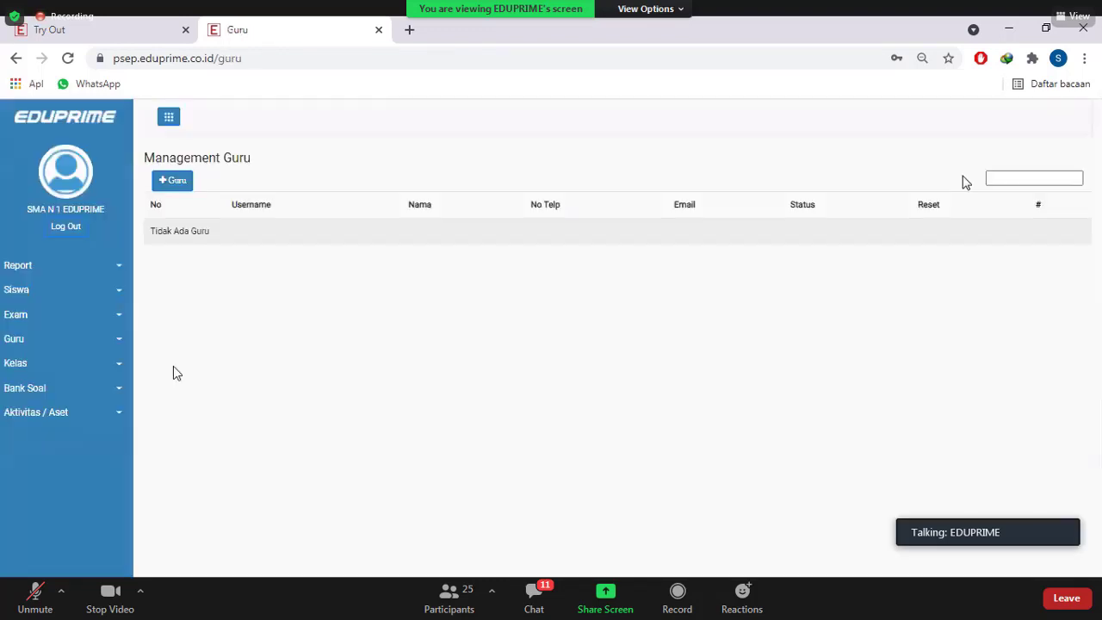
pyautogui.click(172, 180)
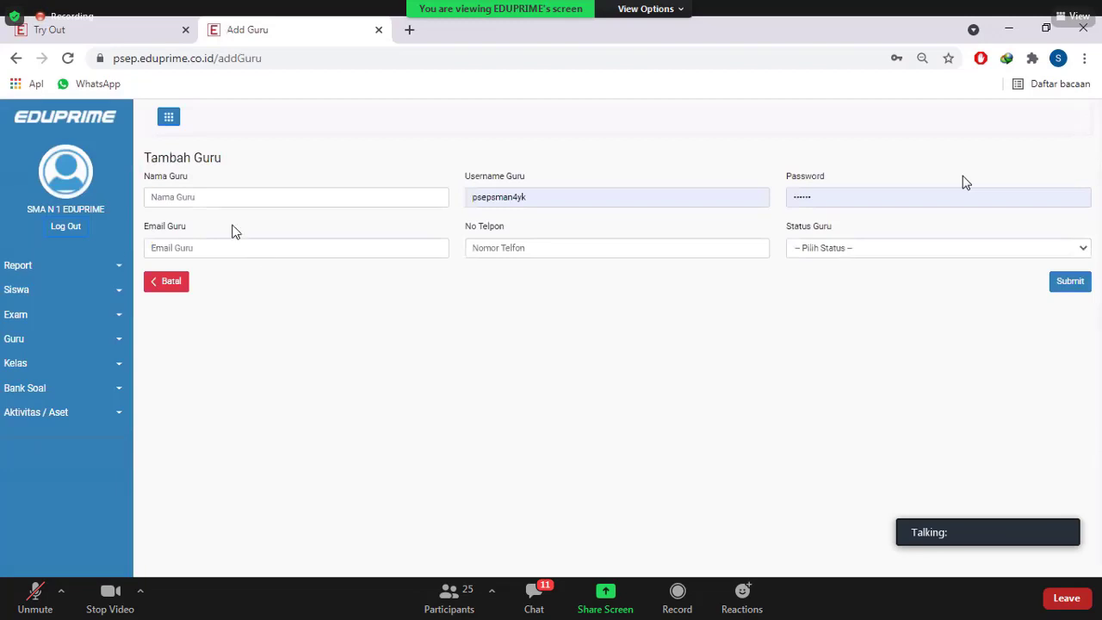
# Enter the new teacher's full name and username in the Tambah Guru form
pyautogui.click(229, 198)
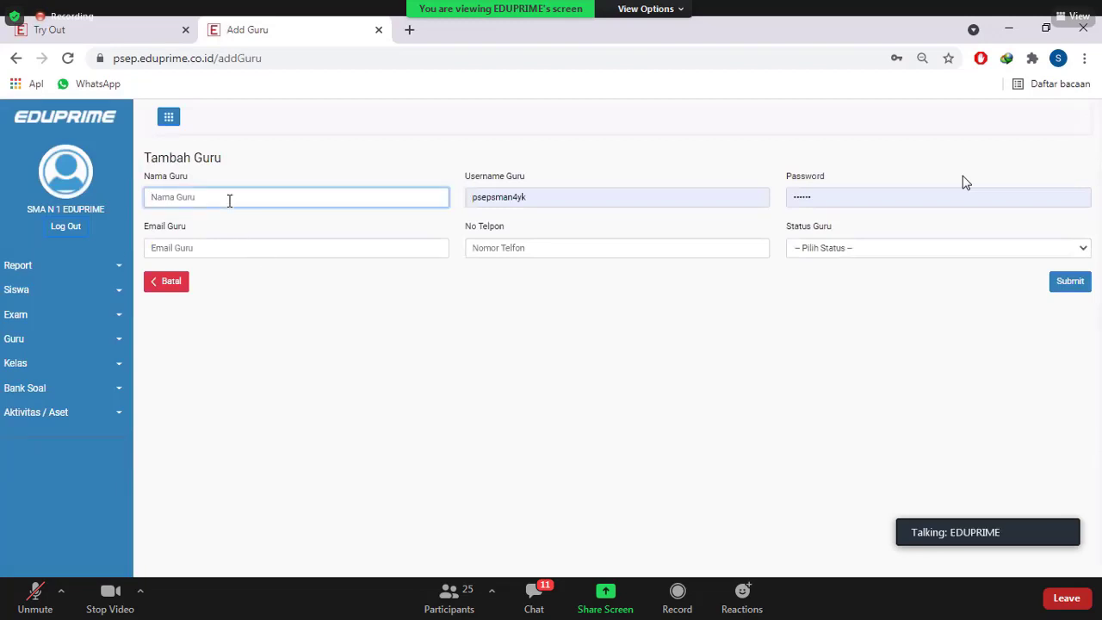
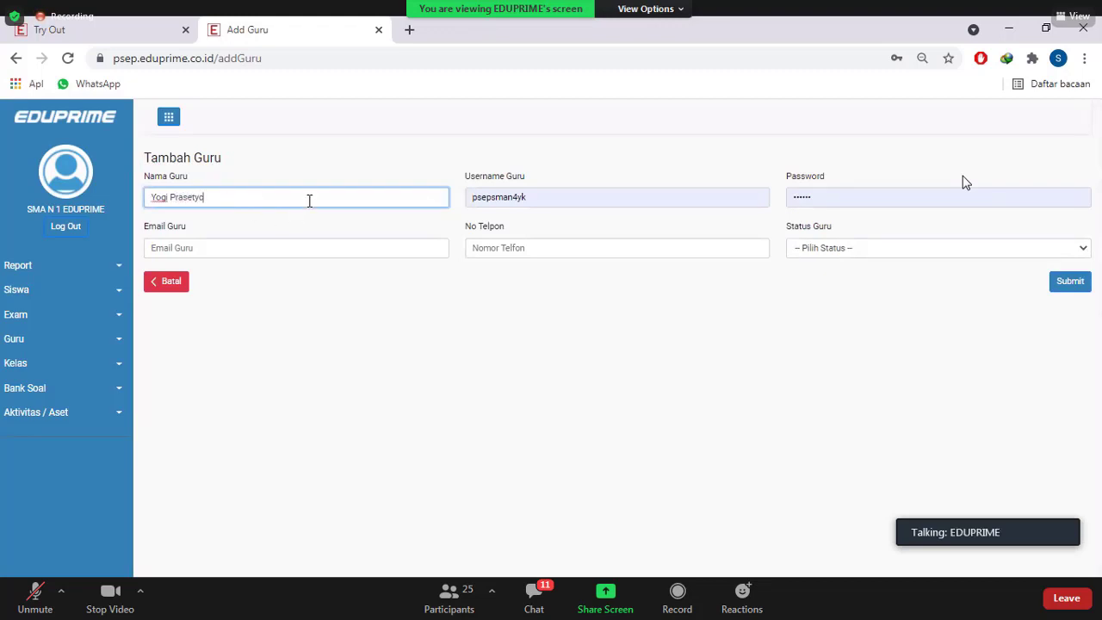
pyautogui.hotkey('shift', 'Home')
pyautogui.hotkey('ctrl', 'shift', 'Right')
pyautogui.hotkey('shift', 'Right')
pyautogui.press('Tab')
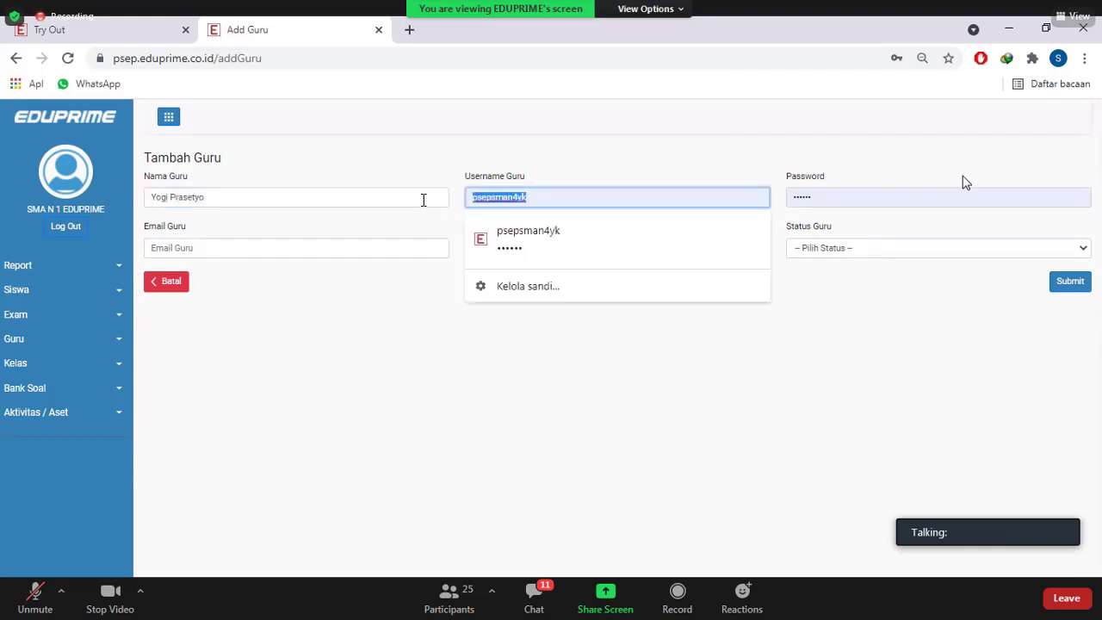
pyautogui.write('yop')
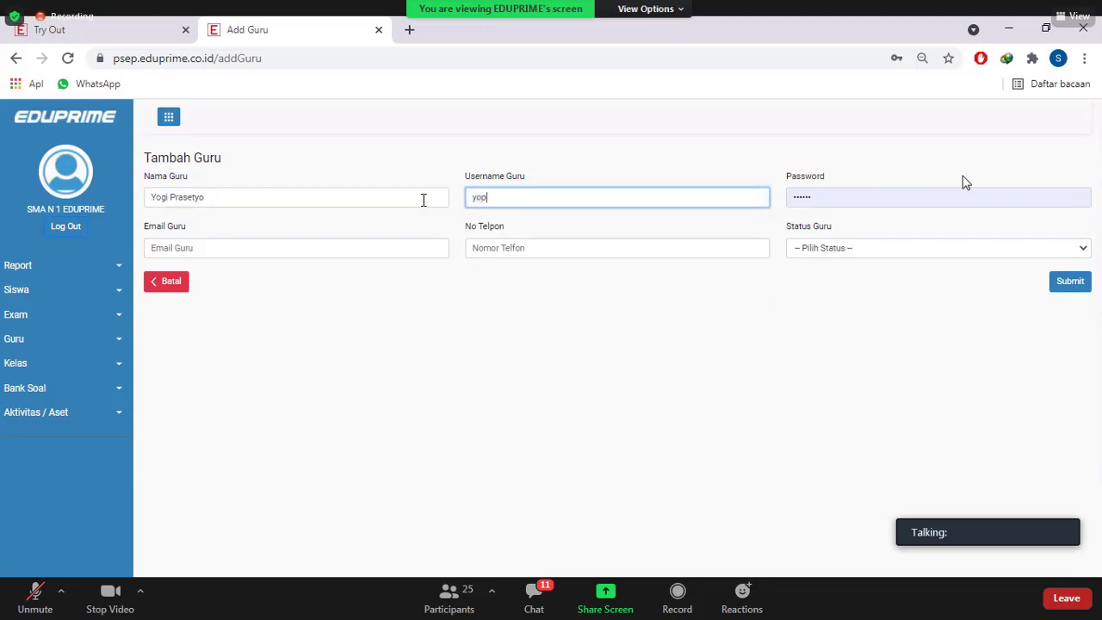
pyautogui.press('BackSpace')
pyautogui.write('gip')
pyautogui.hotkey('ctrl', 'a')
pyautogui.hotkey('ctrl', 'c')
pyautogui.press('Tab')
pyautogui.press('Right')
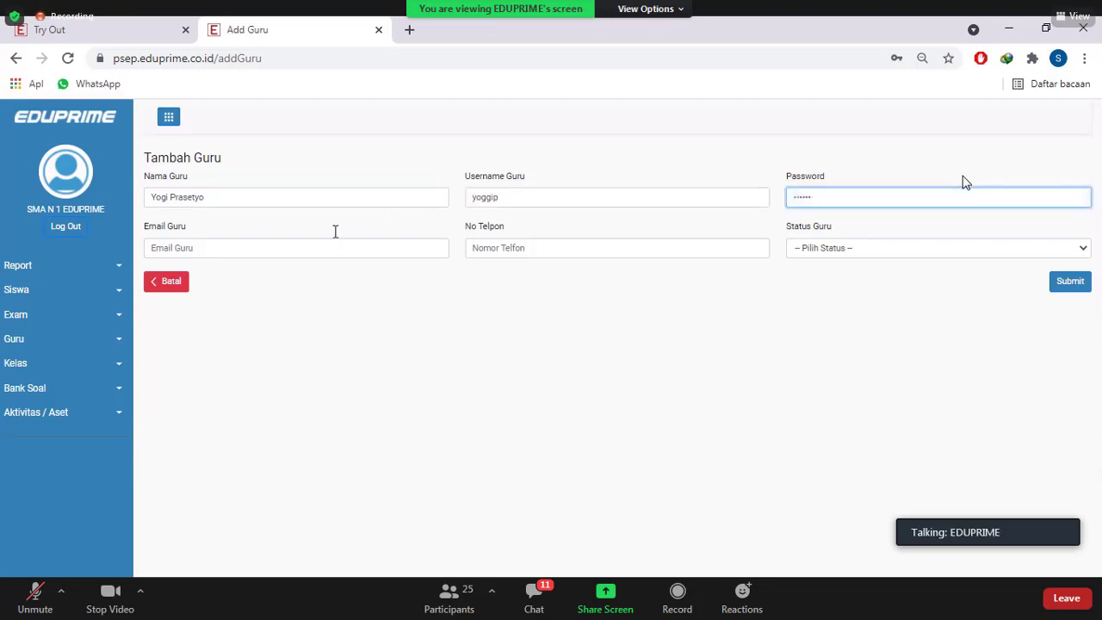
# Add the teacher's Gmail address and phone number, set status Aktif, and submit
pyautogui.click(297, 259)
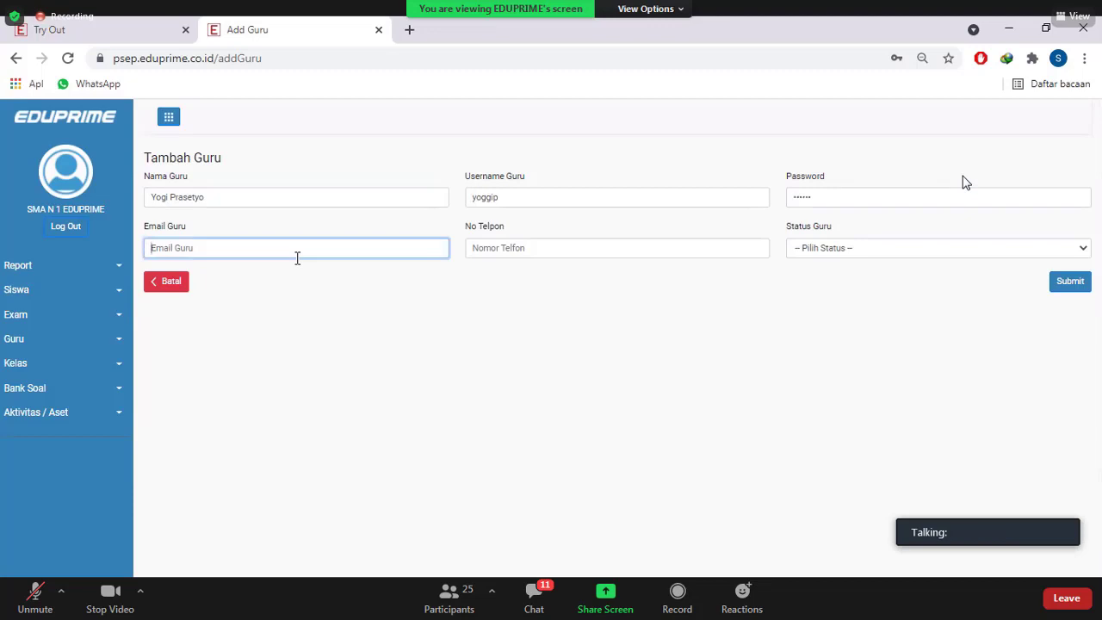
pyautogui.hotkey('ctrl', 'v')
pyautogui.write('@gmail.com')
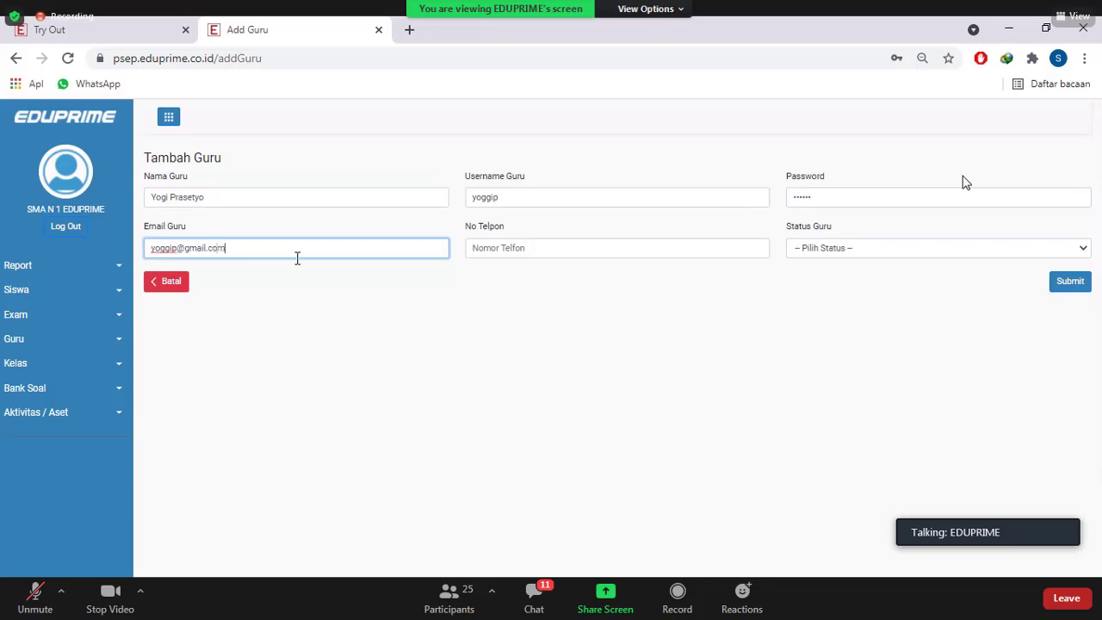
pyautogui.click(474, 250)
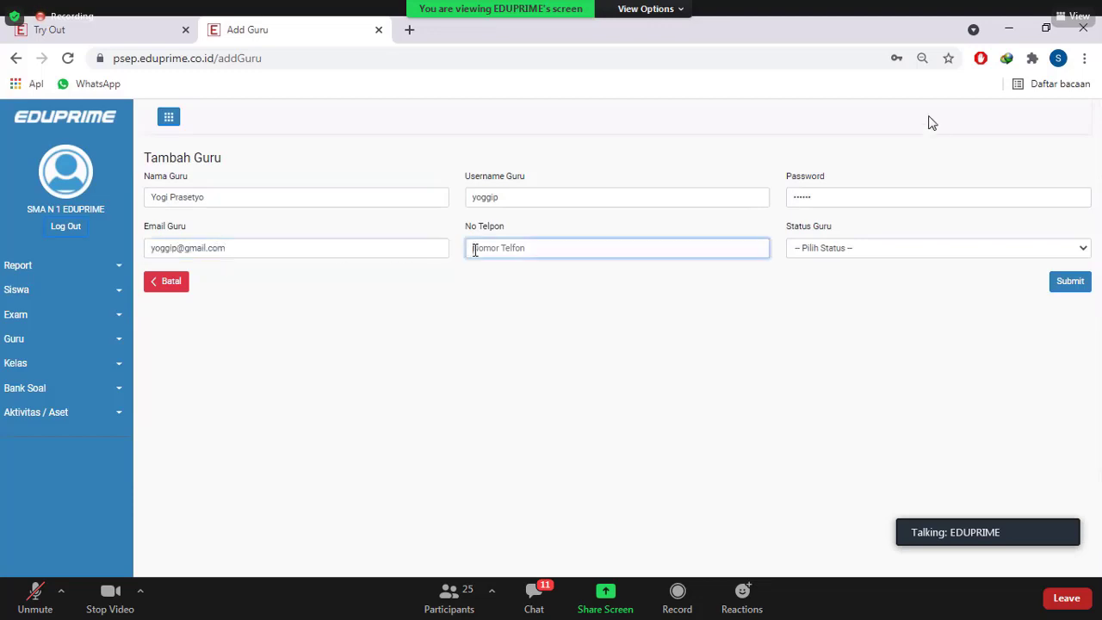
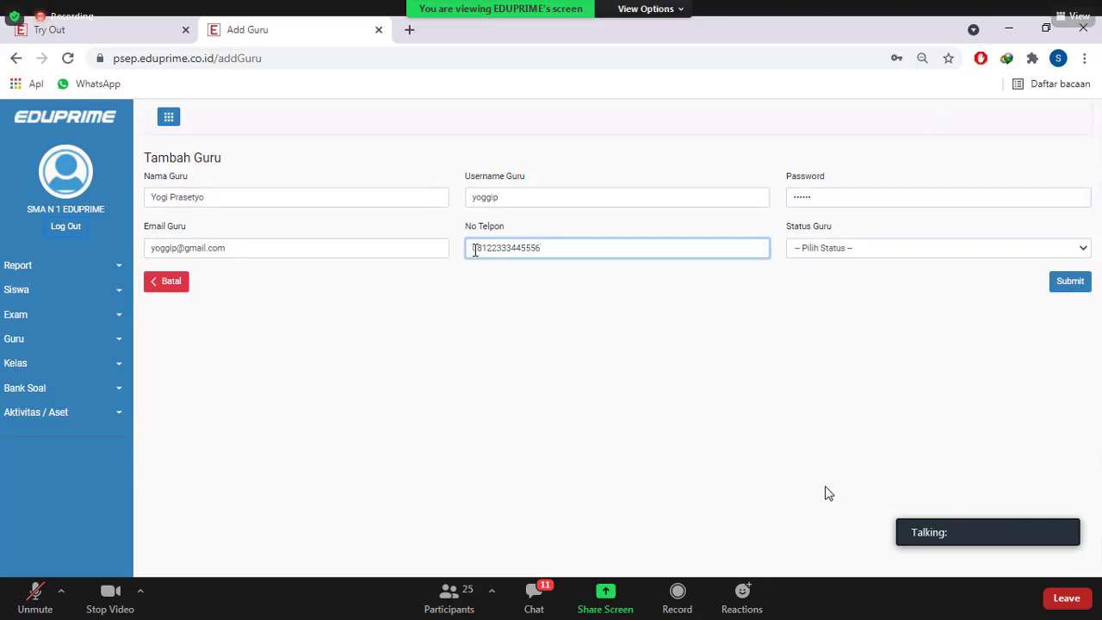
pyautogui.click(868, 253)
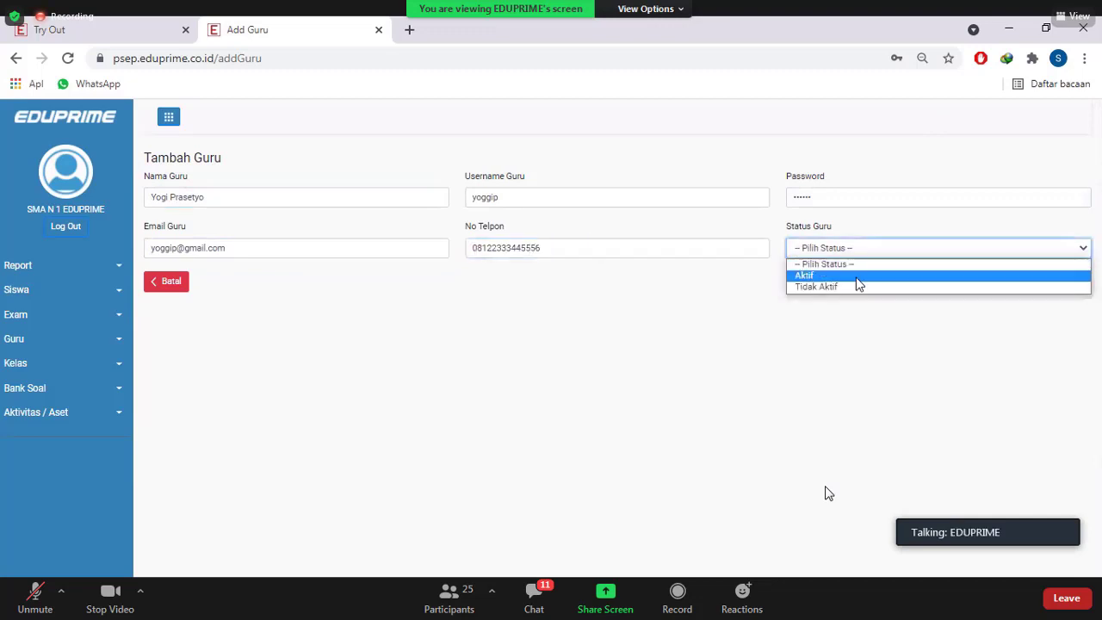
pyautogui.click(857, 278)
pyautogui.click(1071, 286)
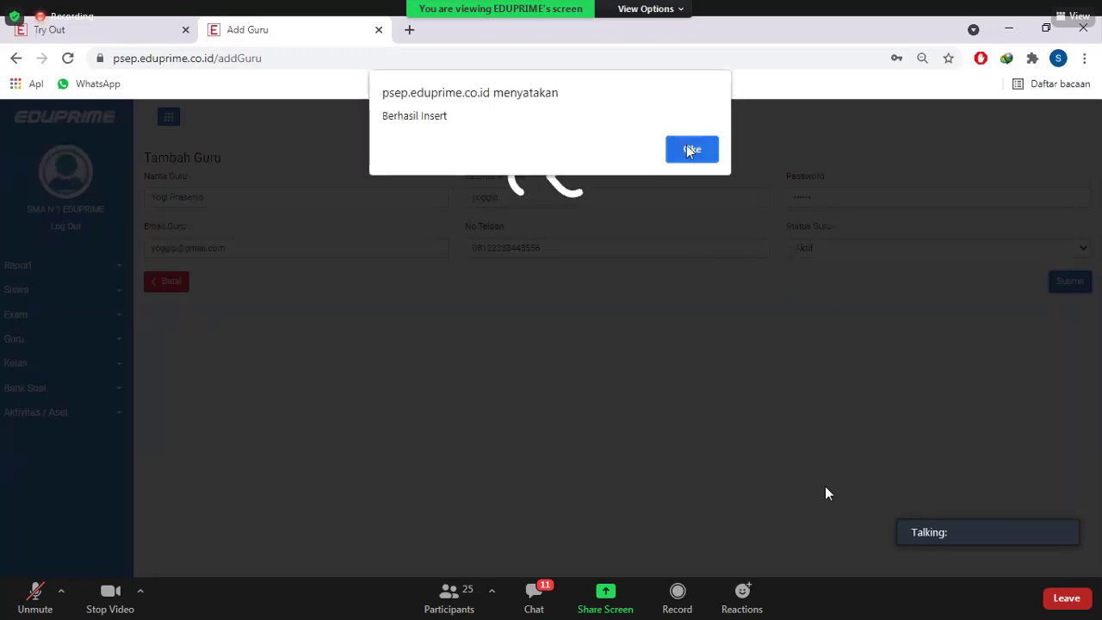
# Dismiss the Berhasil Insert alert and go to Kelas > Management Kelas
pyautogui.click(690, 150)
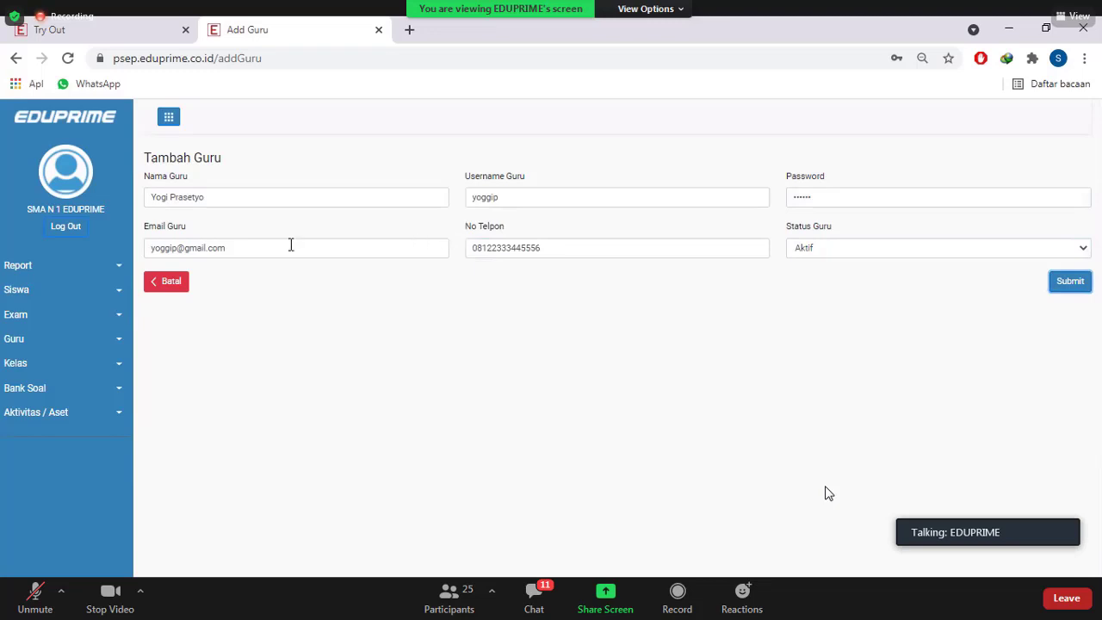
pyautogui.click(90, 368)
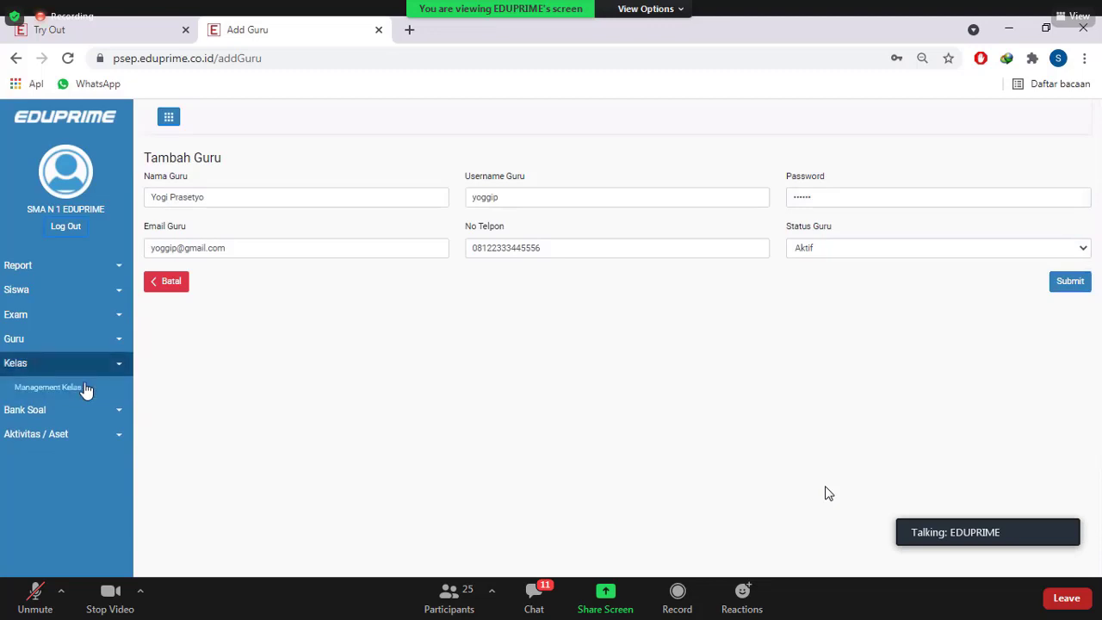
pyautogui.click(86, 390)
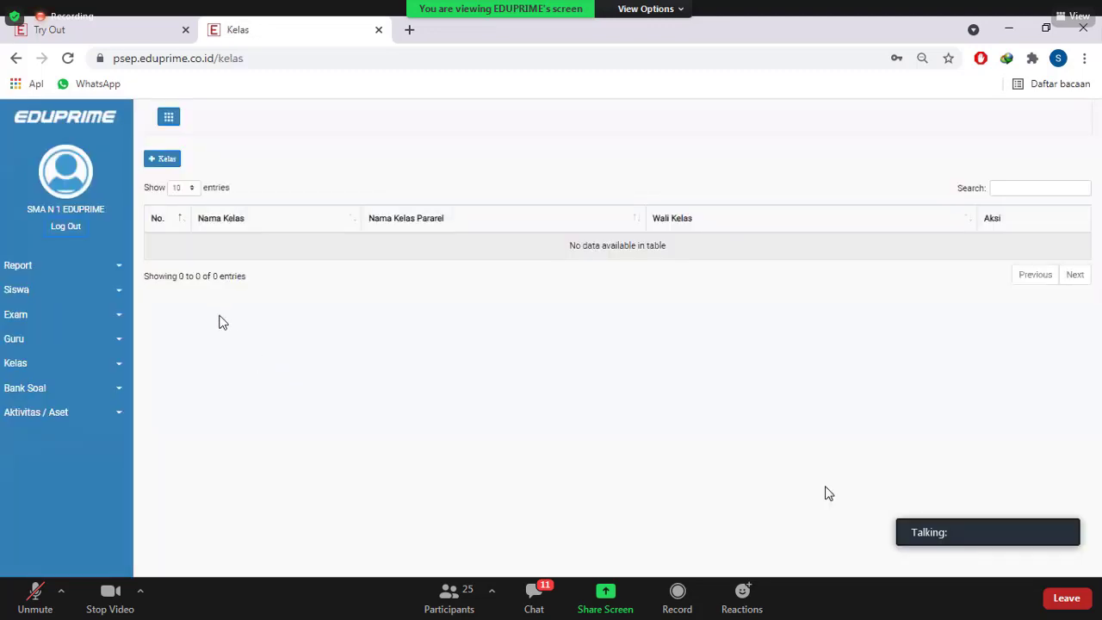
# Start a new parallel class named '11 IPA 1' under level SMA KELAS 11 IPA
pyautogui.click(165, 159)
pyautogui.click(549, 309)
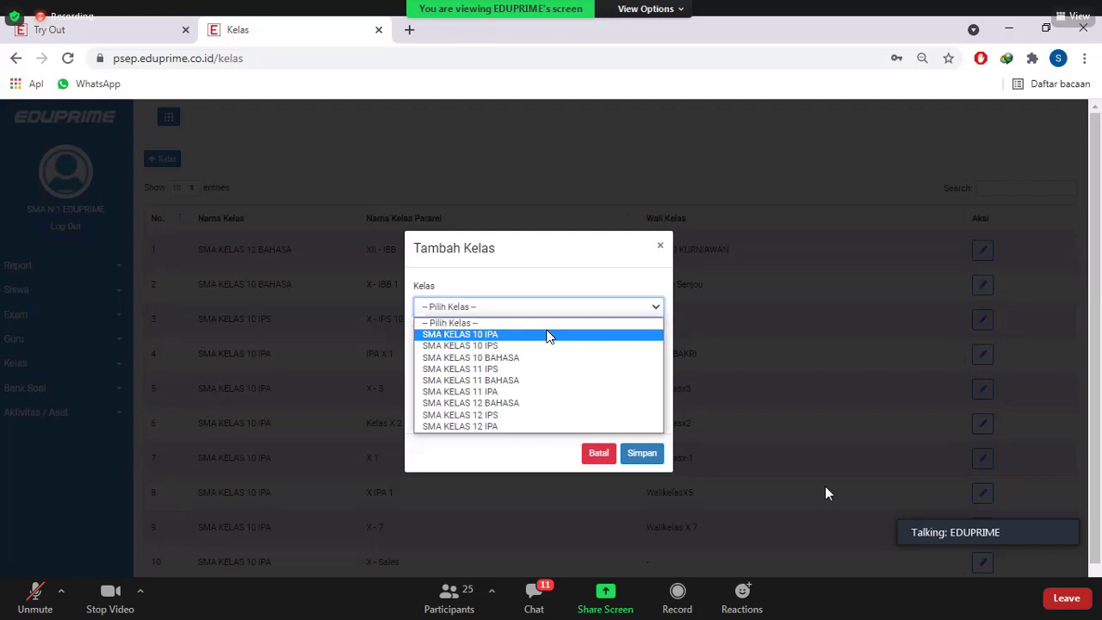
pyautogui.click(523, 394)
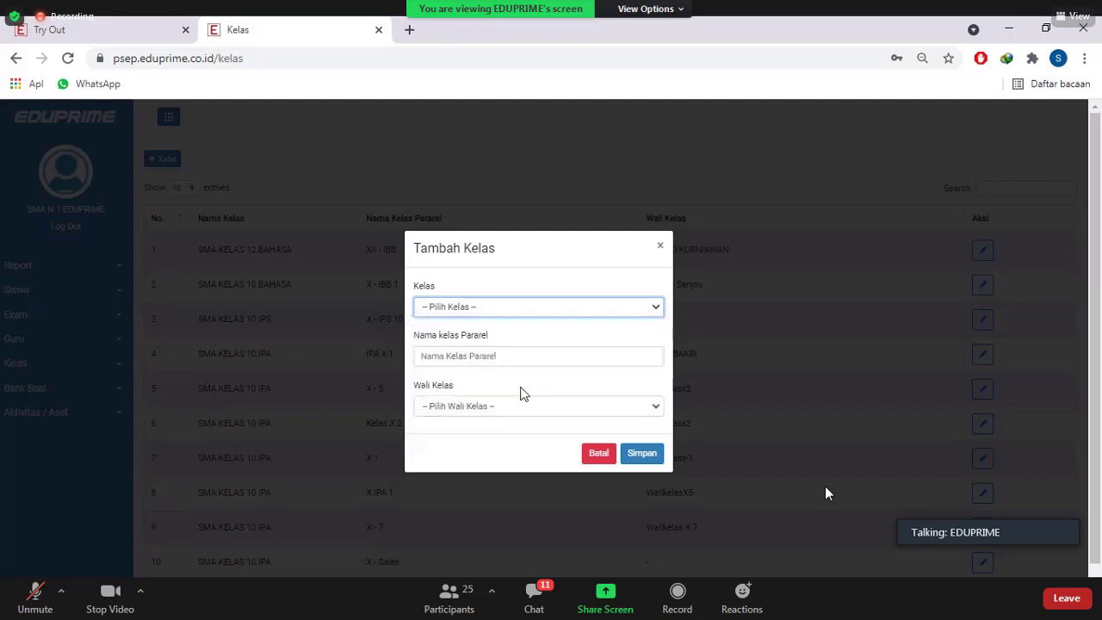
pyautogui.click(497, 357)
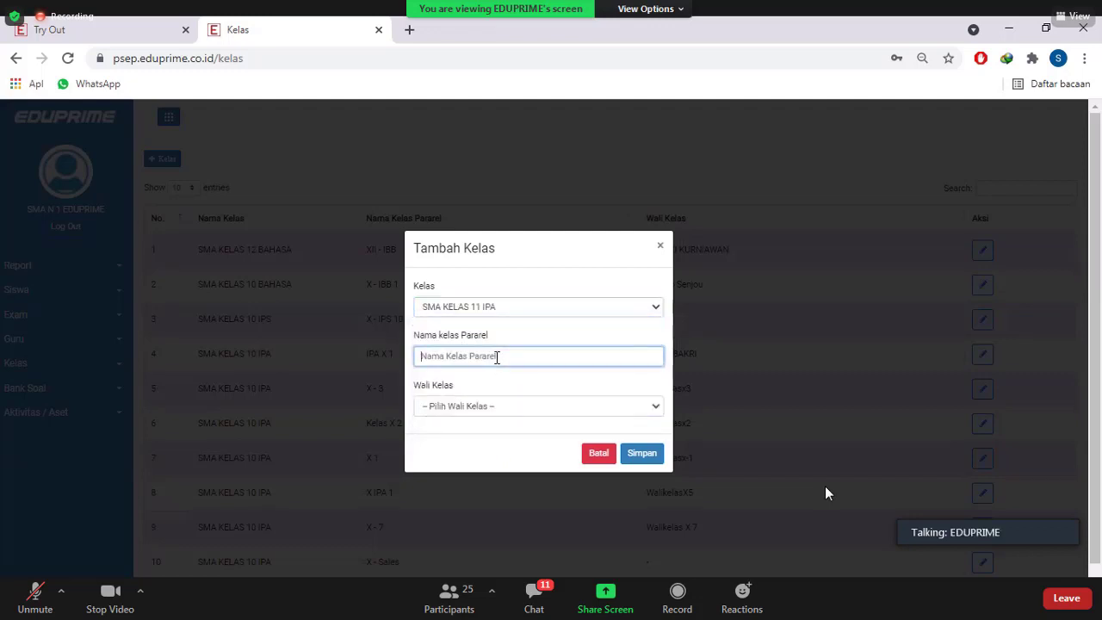
pyautogui.write('11 I')
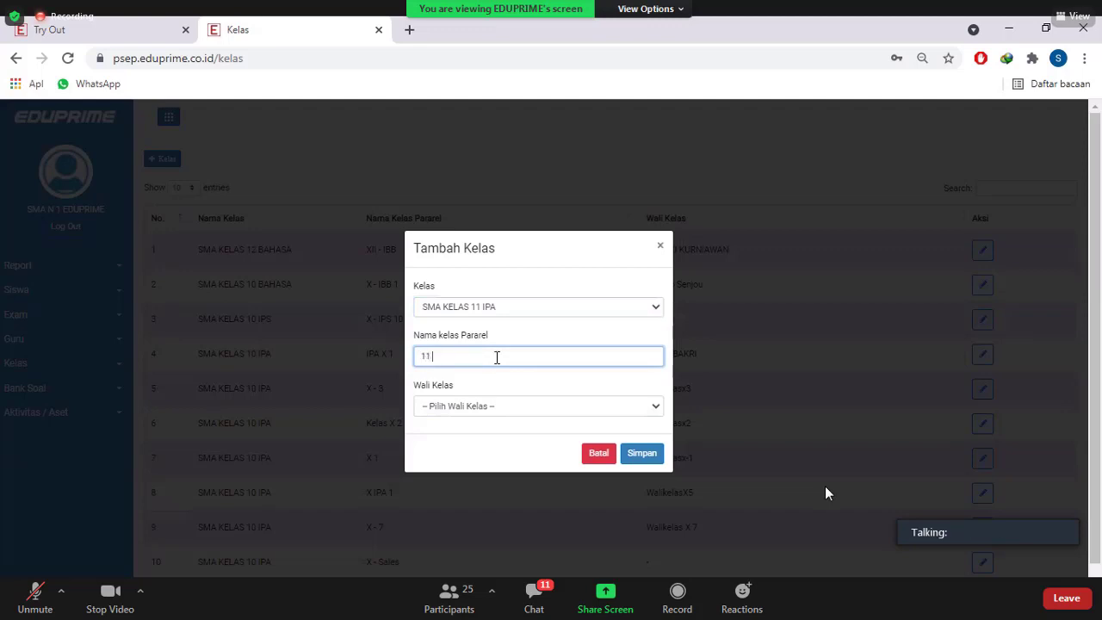
pyautogui.write('PA 1')
# Assign its homeroom teacher, save the class, then expand the Siswa sidebar menu
pyautogui.click(526, 408)
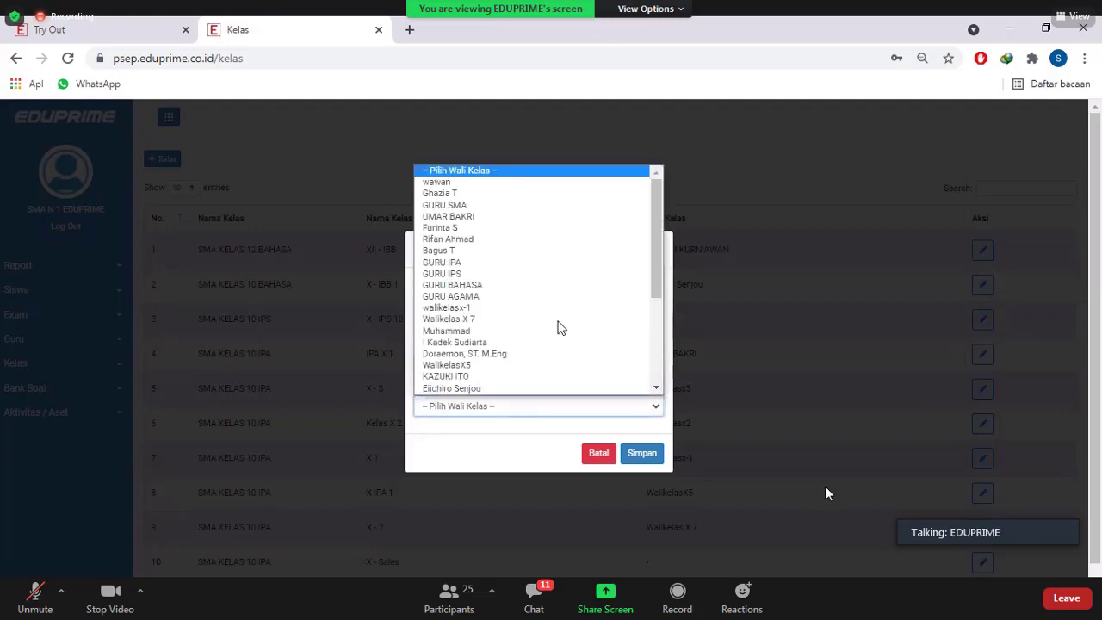
pyautogui.scroll(-2, 559, 327)
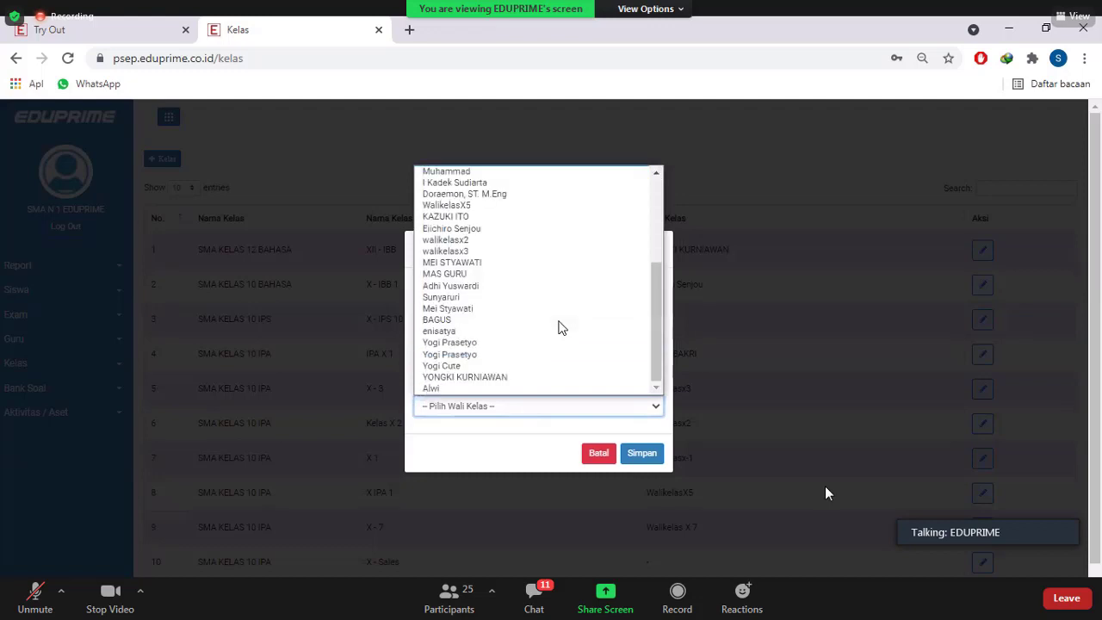
pyautogui.click(519, 353)
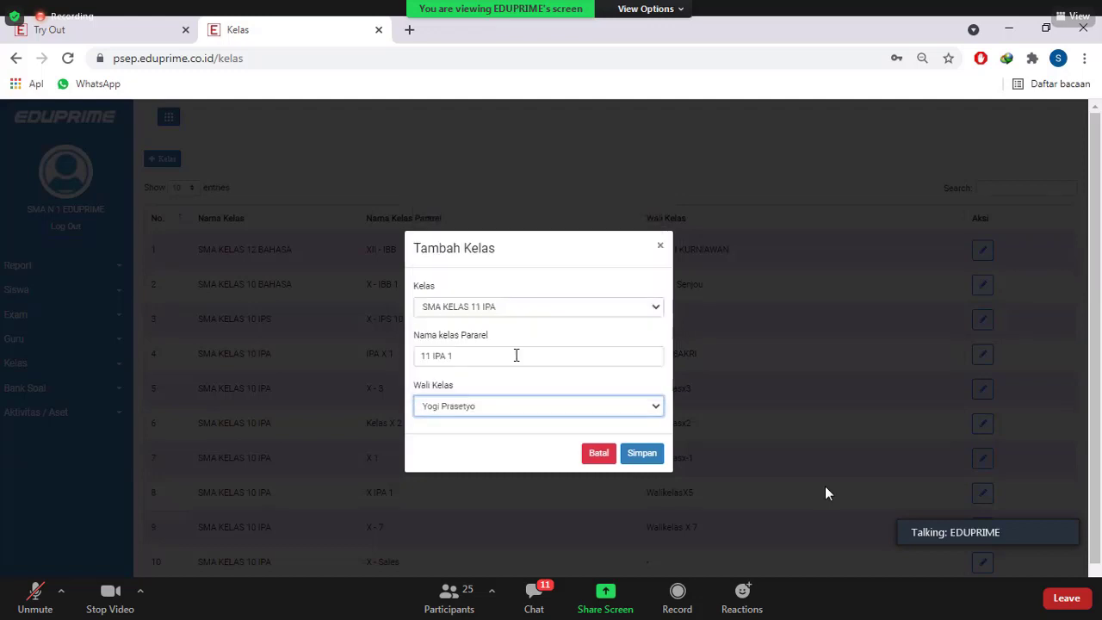
pyautogui.click(643, 460)
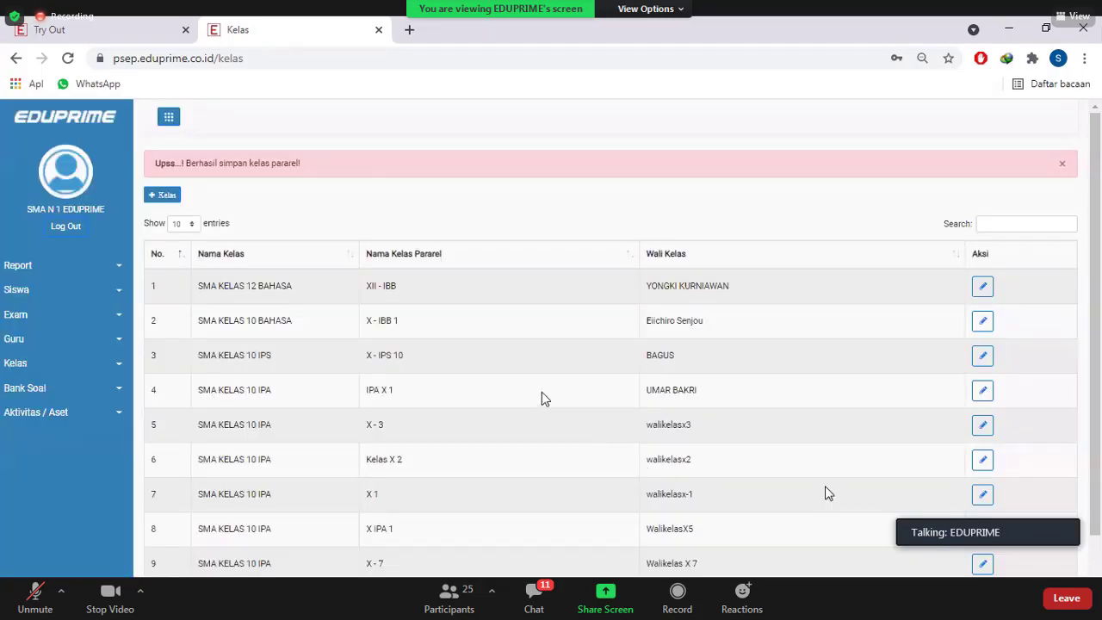
pyautogui.scroll(-2, 544, 397)
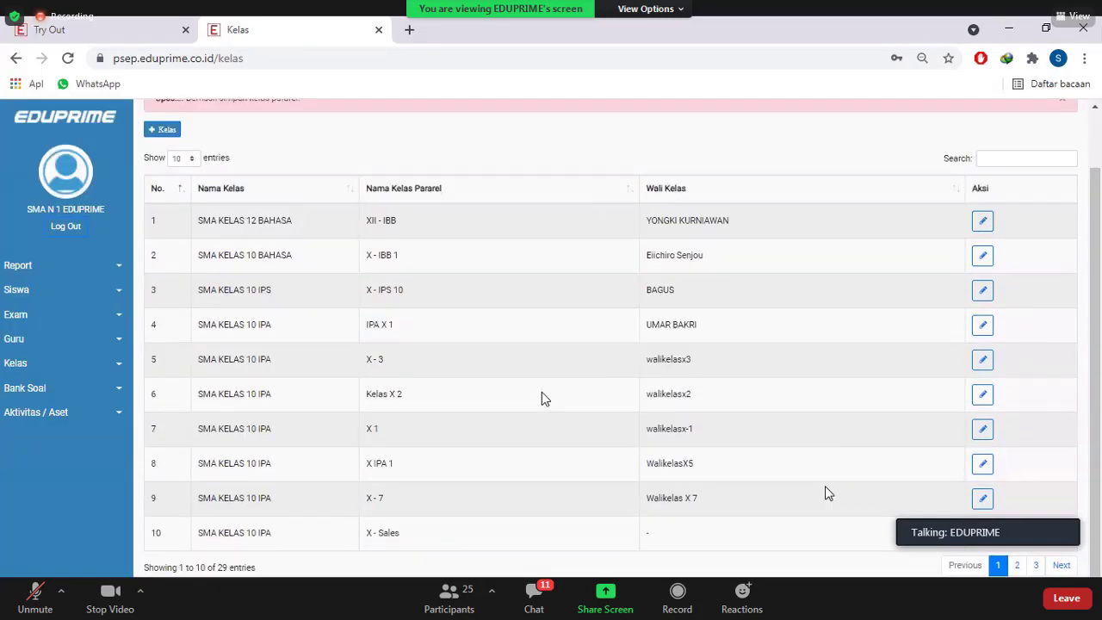
pyautogui.scroll(2, 544, 398)
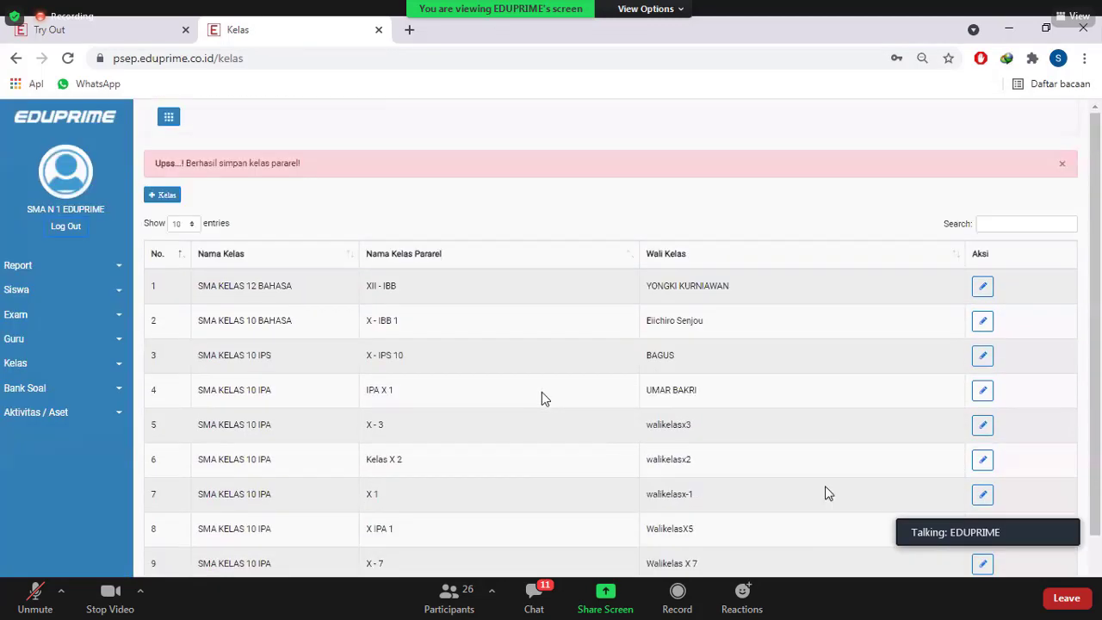
pyautogui.click(101, 298)
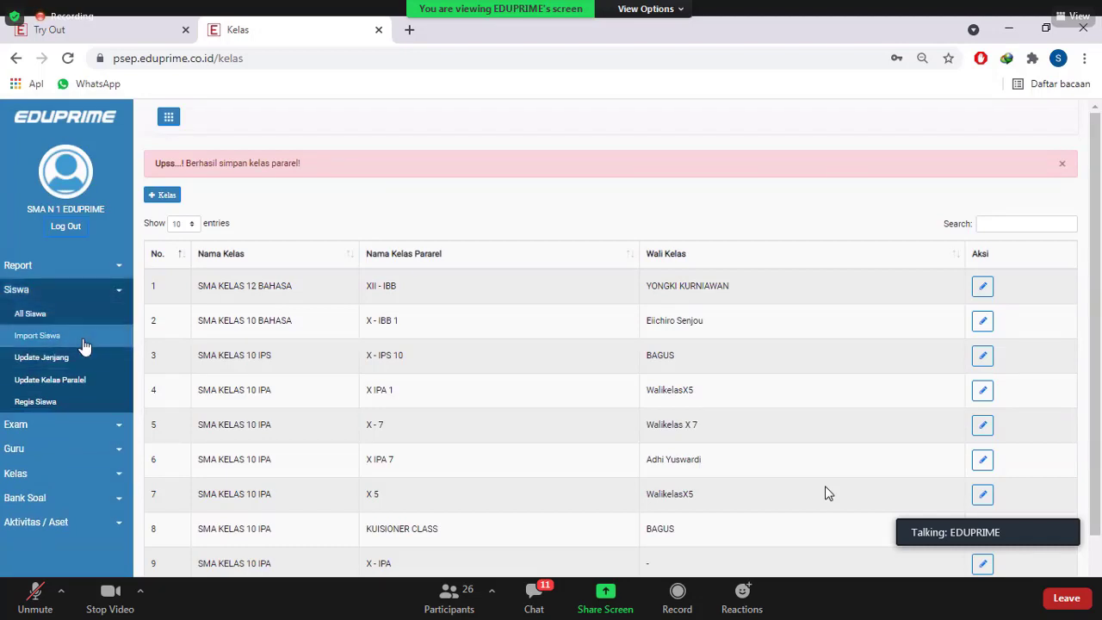
# Open Import Siswa and download the .xlsx student import template
pyautogui.click(83, 338)
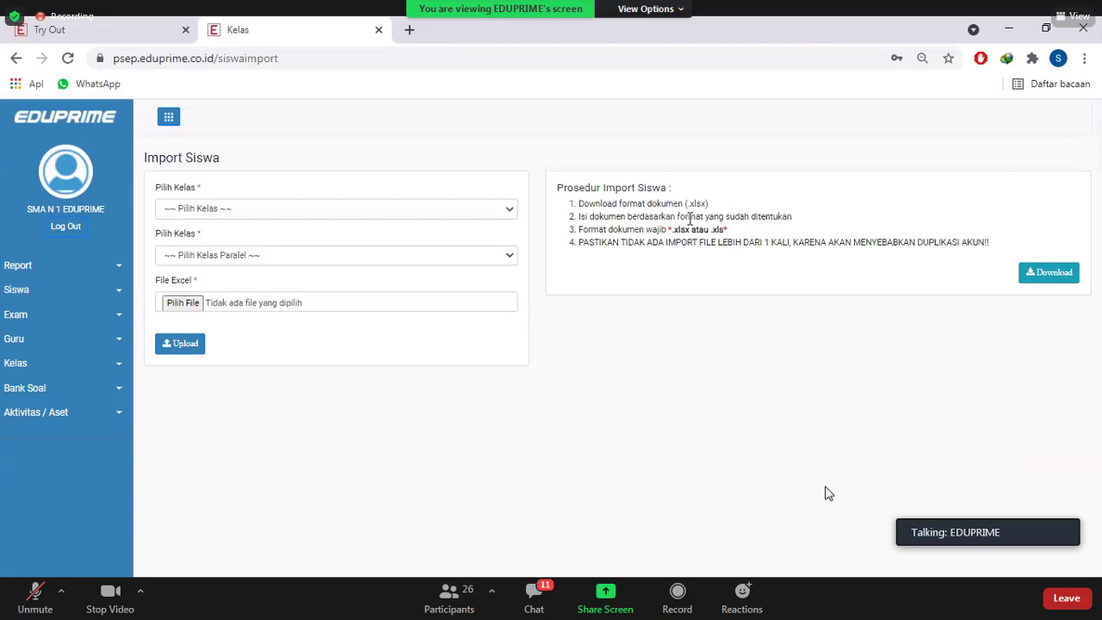
pyautogui.click(1044, 273)
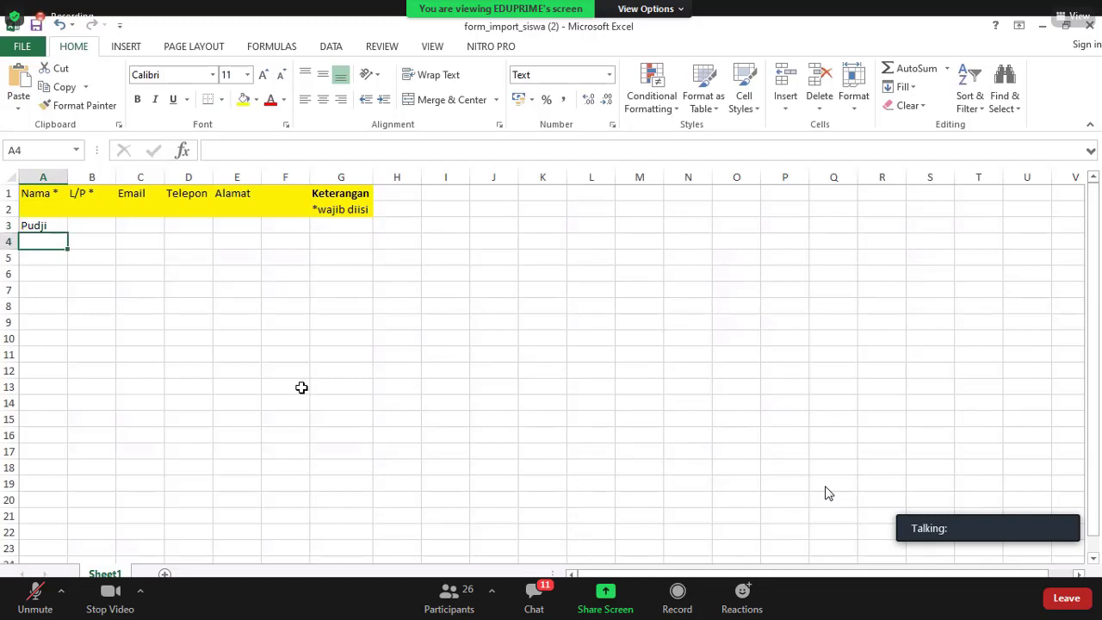
# Enter the second student's name and set genders P for B3 and L for B4
pyautogui.write('Suroyo')
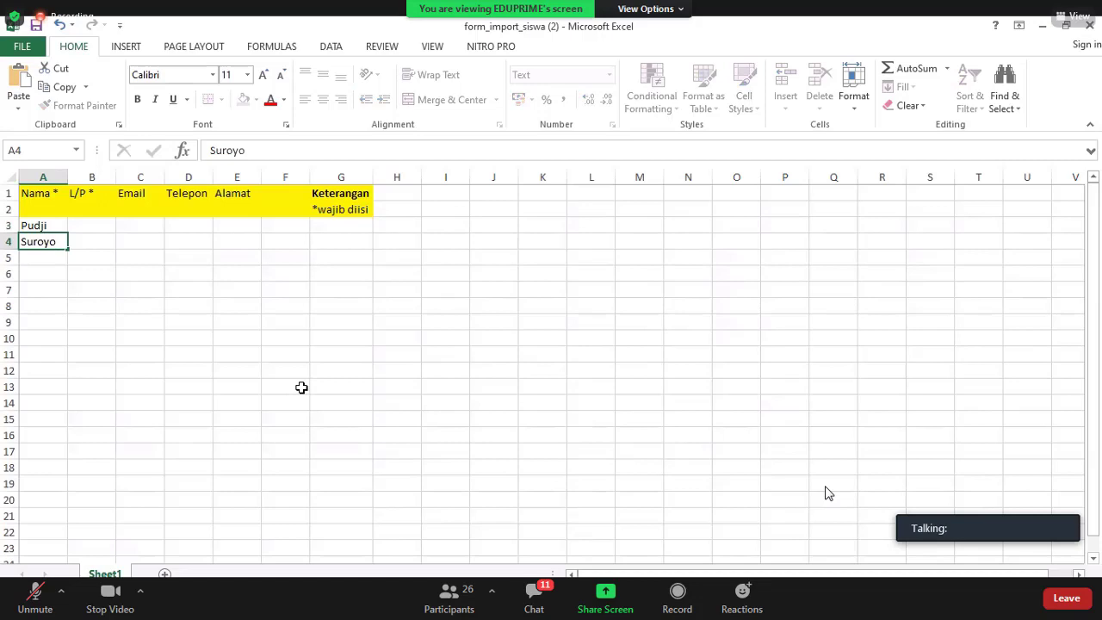
pyautogui.click(301, 387)
pyautogui.click(105, 227)
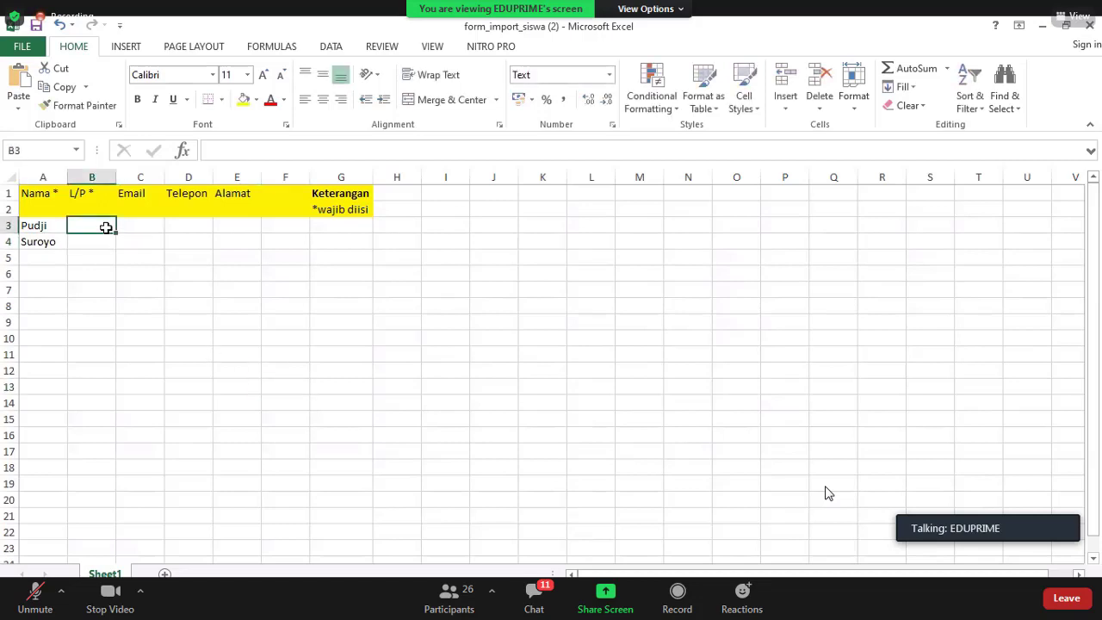
pyautogui.write('L')
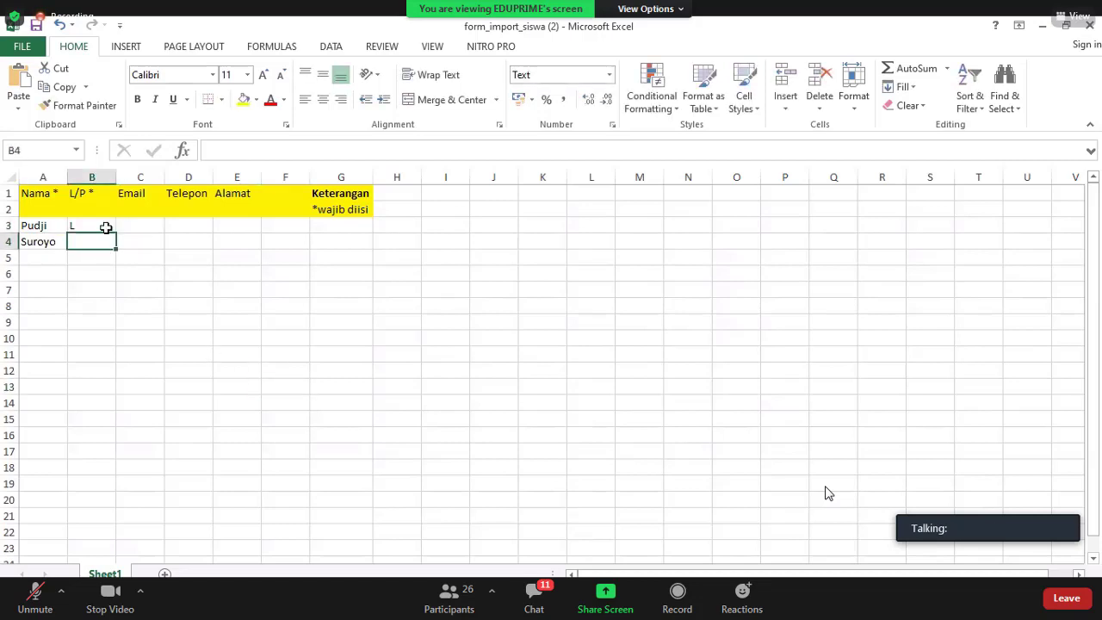
pyautogui.click(106, 226)
pyautogui.write('P')
pyautogui.press('Return')
pyautogui.write('L')
pyautogui.press('Return')
# Review the first student's row and the optional Email, Telepon and Alamat columns
pyautogui.click(255, 317)
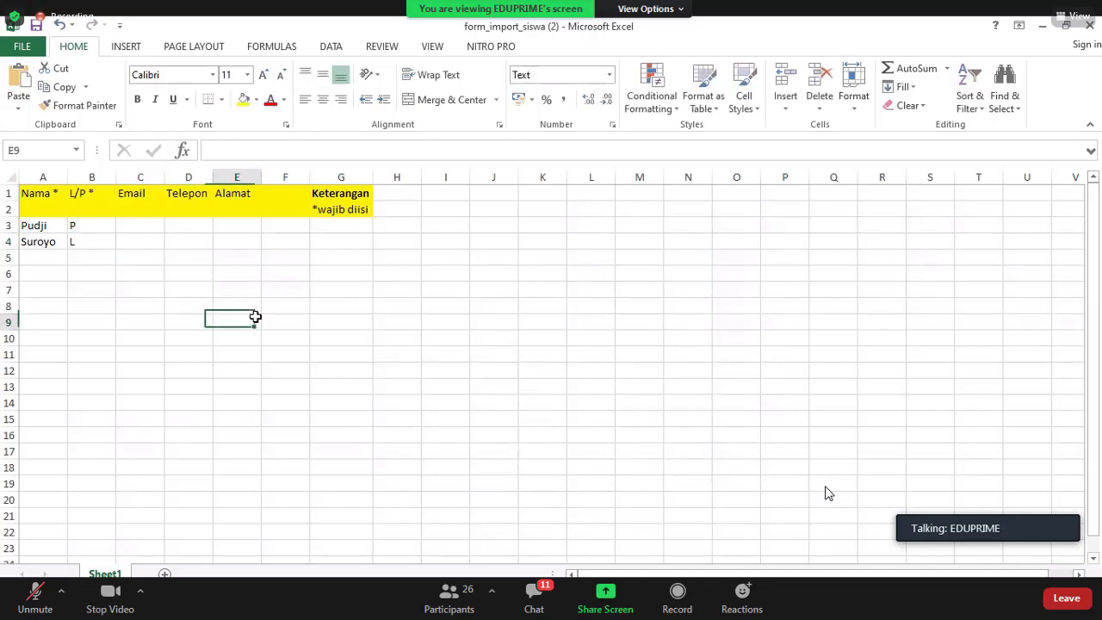
pyautogui.click(54, 224)
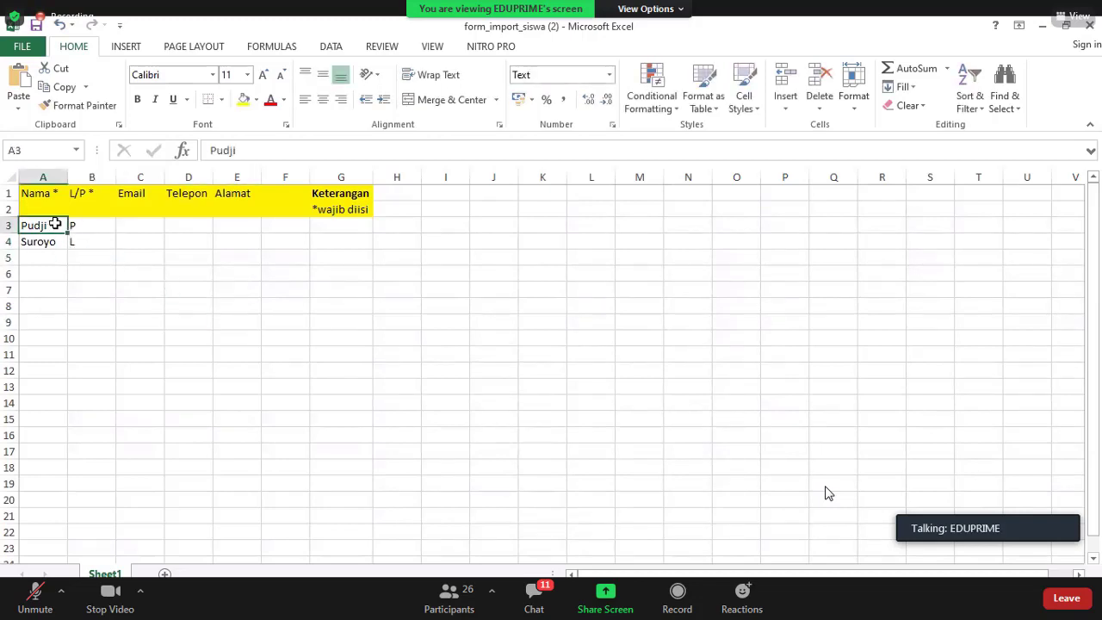
pyautogui.click(86, 224)
pyautogui.click(162, 226)
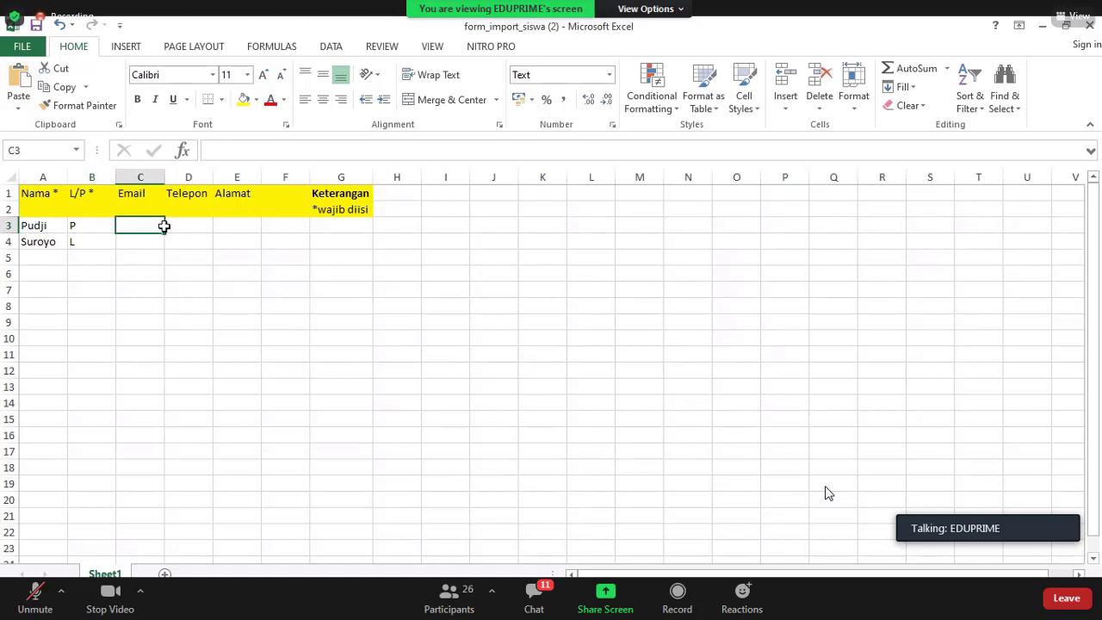
pyautogui.moveTo(163, 226); pyautogui.dragTo(230, 429)
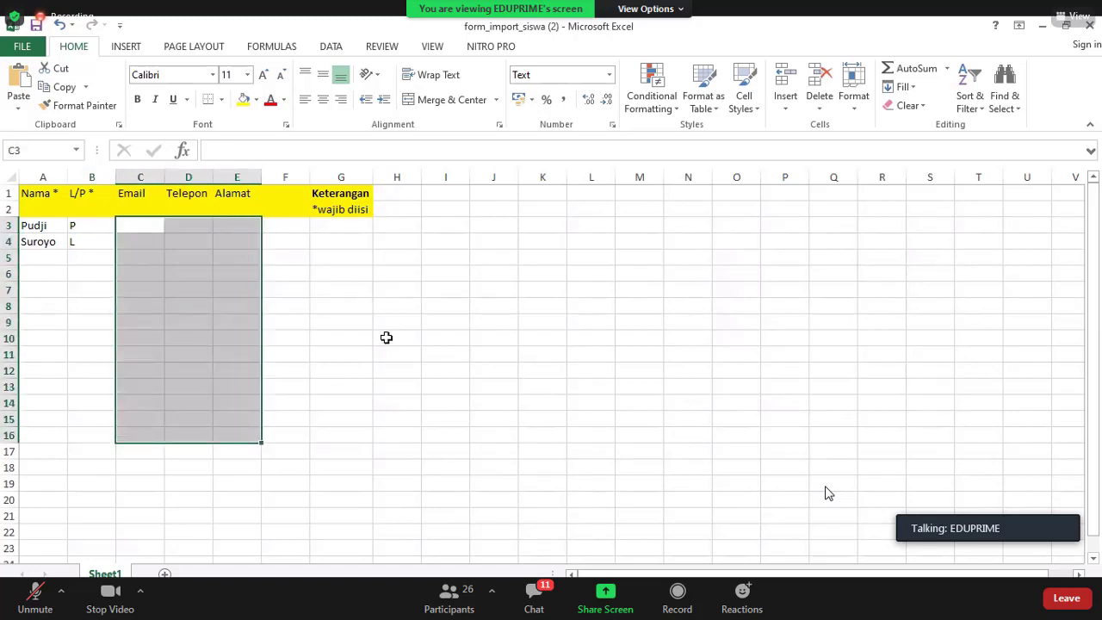
pyautogui.click(336, 287)
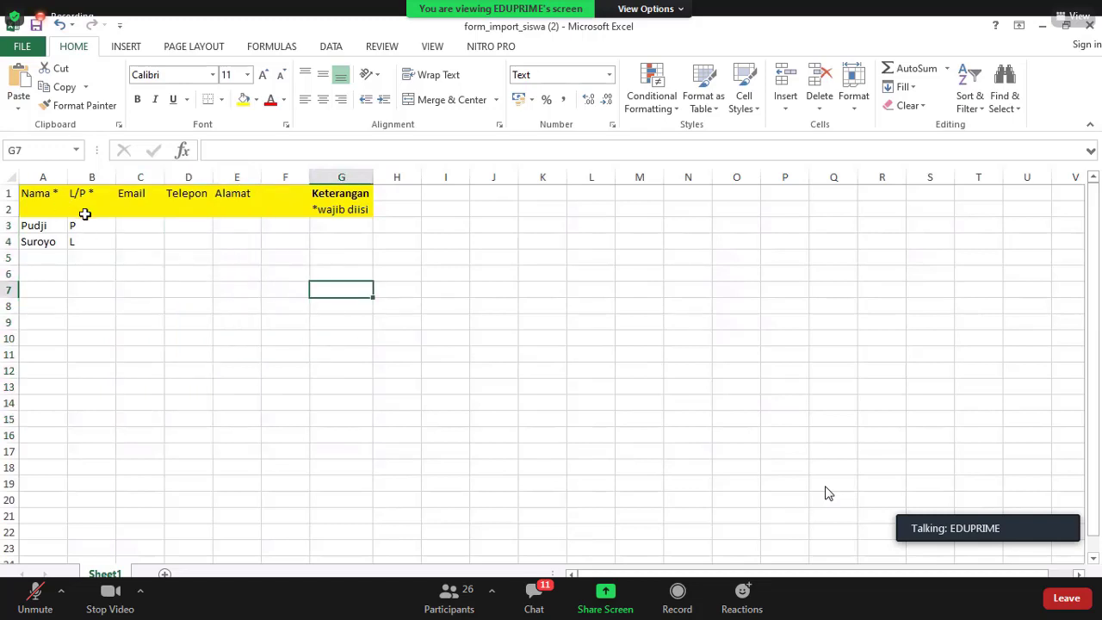
pyautogui.click(74, 226)
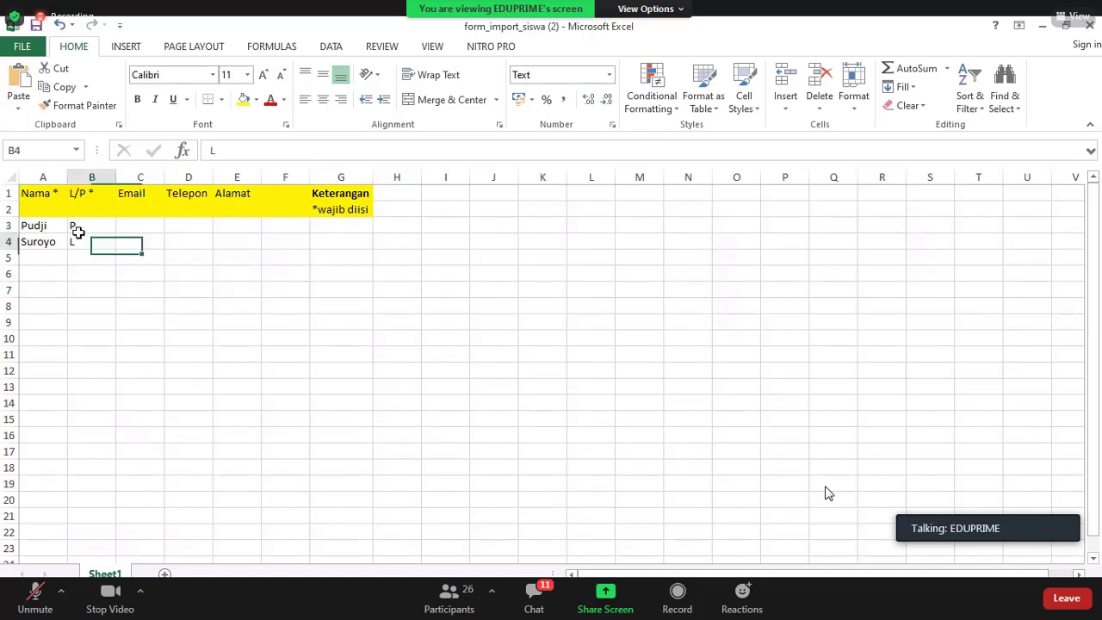
pyautogui.click(84, 227)
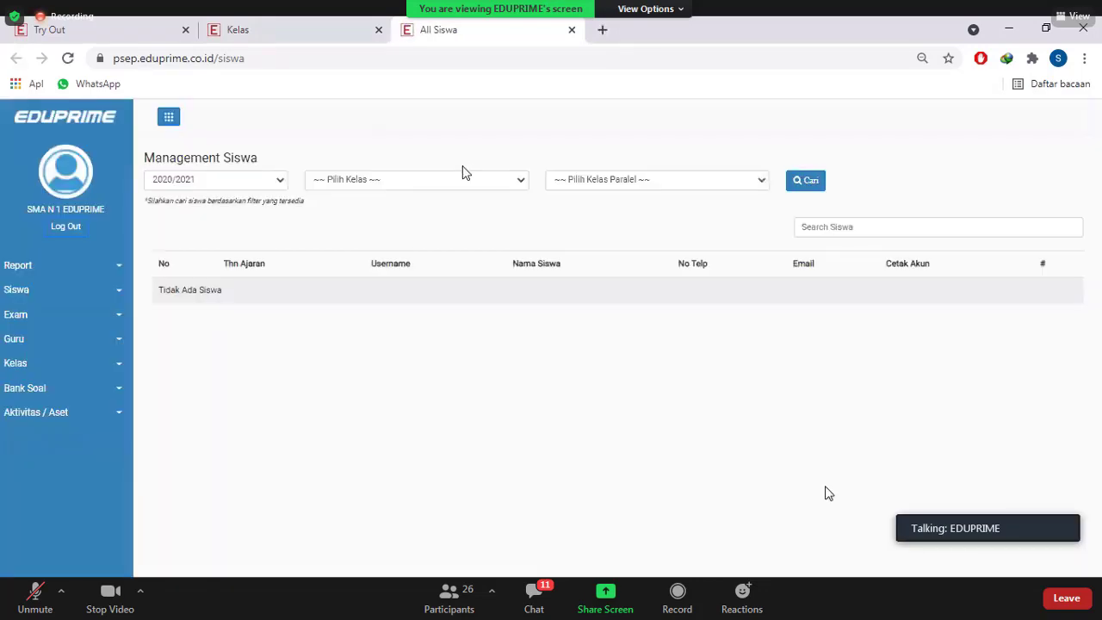
# Filter students to SMA KELAS 11 IPA, class 11 IPA 1, and run the search
pyautogui.click(417, 180)
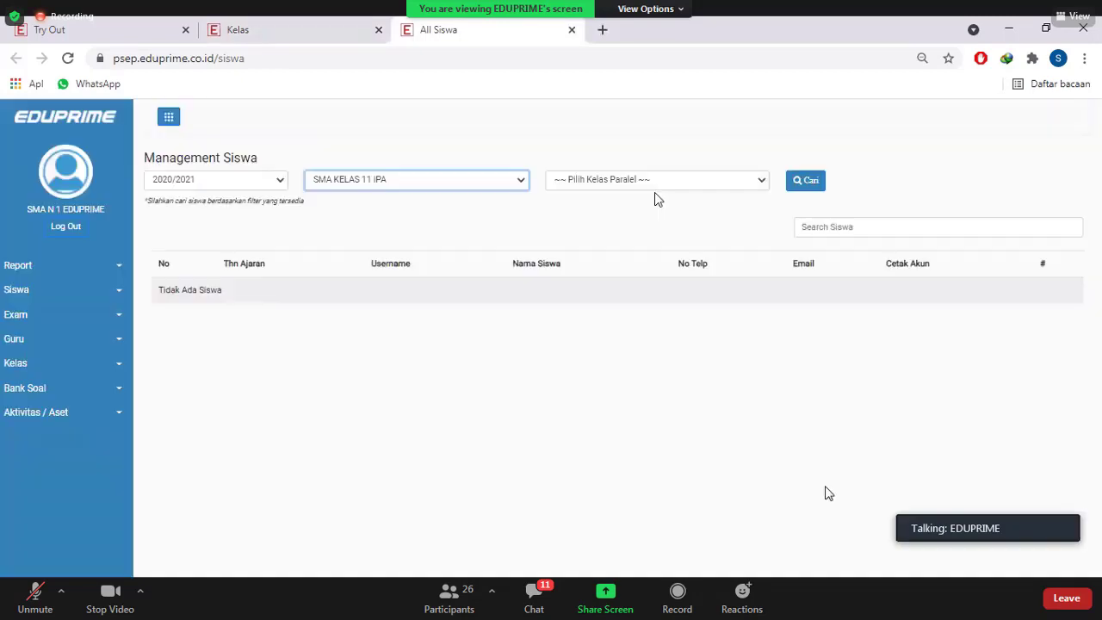
pyautogui.click(660, 180)
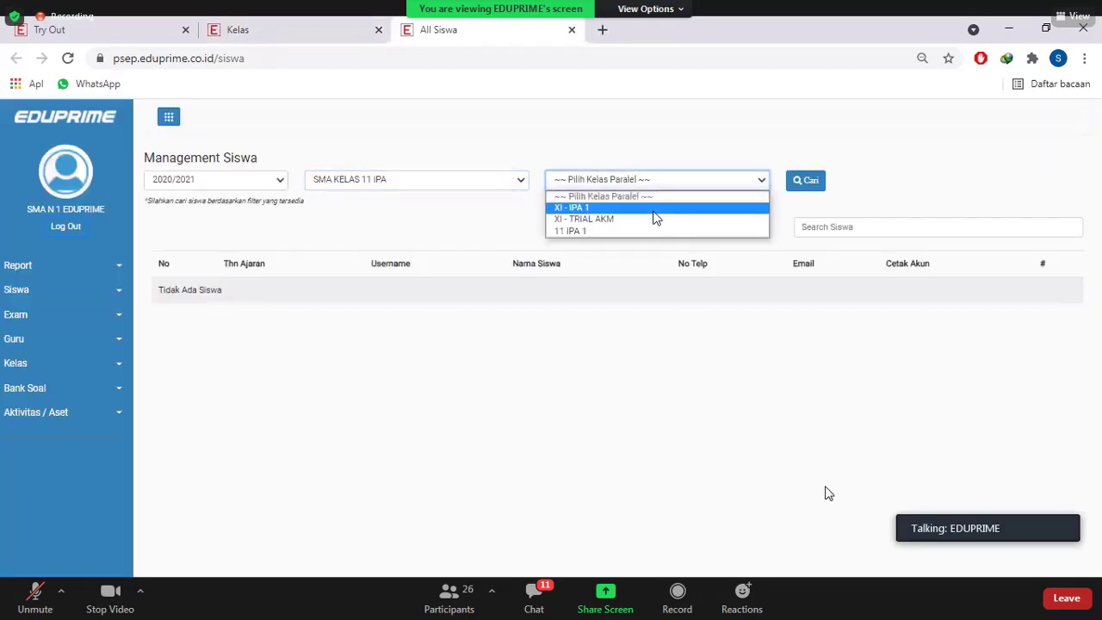
pyautogui.click(648, 231)
pyautogui.click(813, 186)
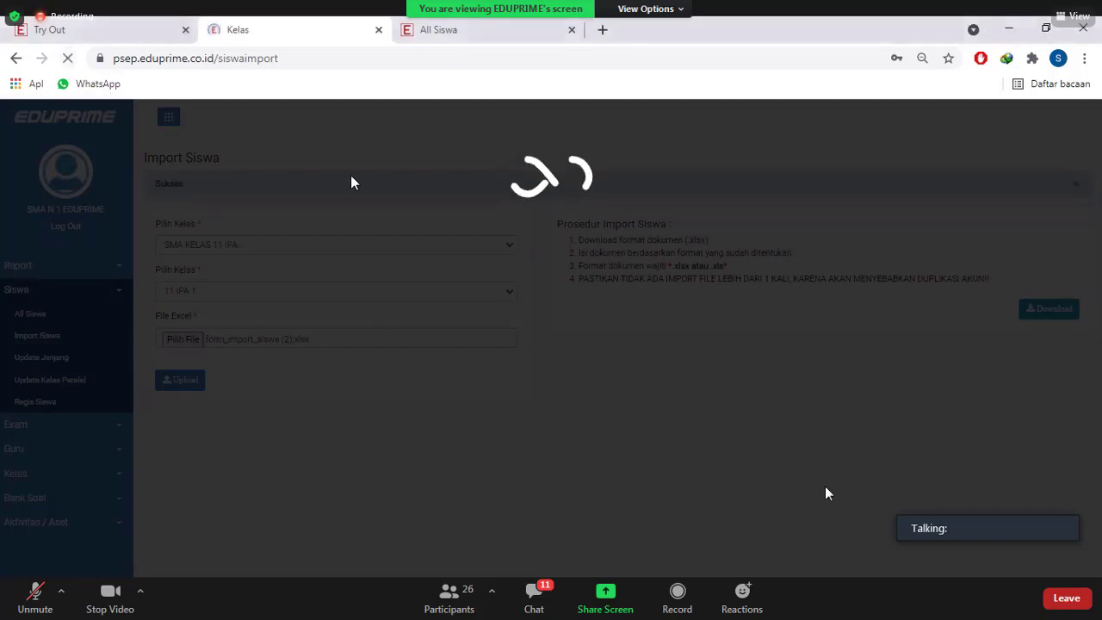
# Move between Import Siswa and Management Siswa, ending on Management Siswa
pyautogui.click(489, 26)
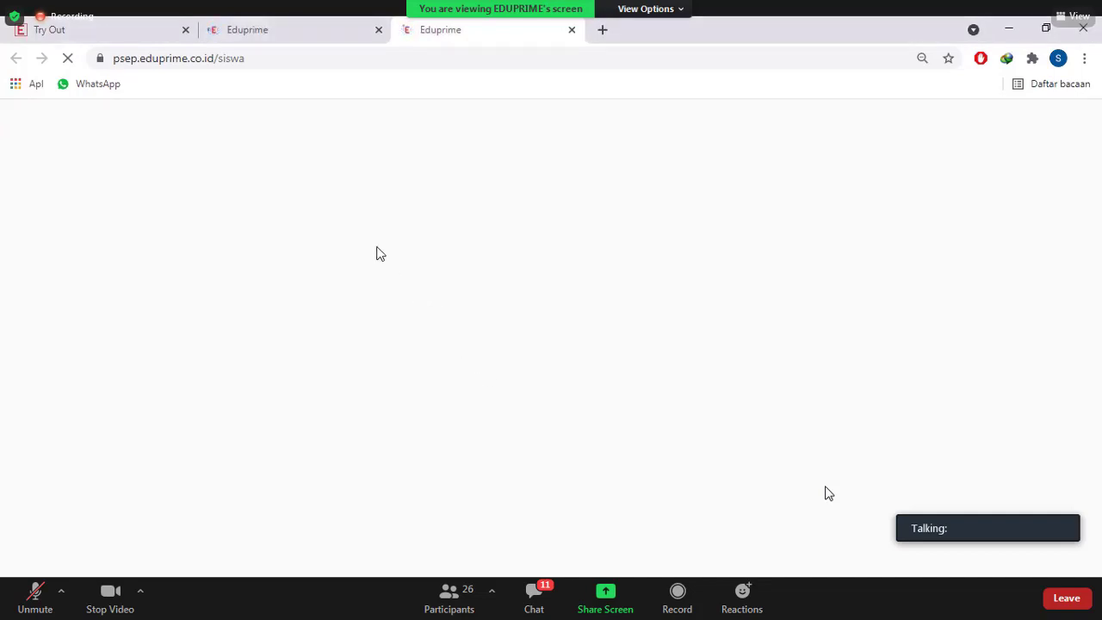
pyautogui.click(268, 28)
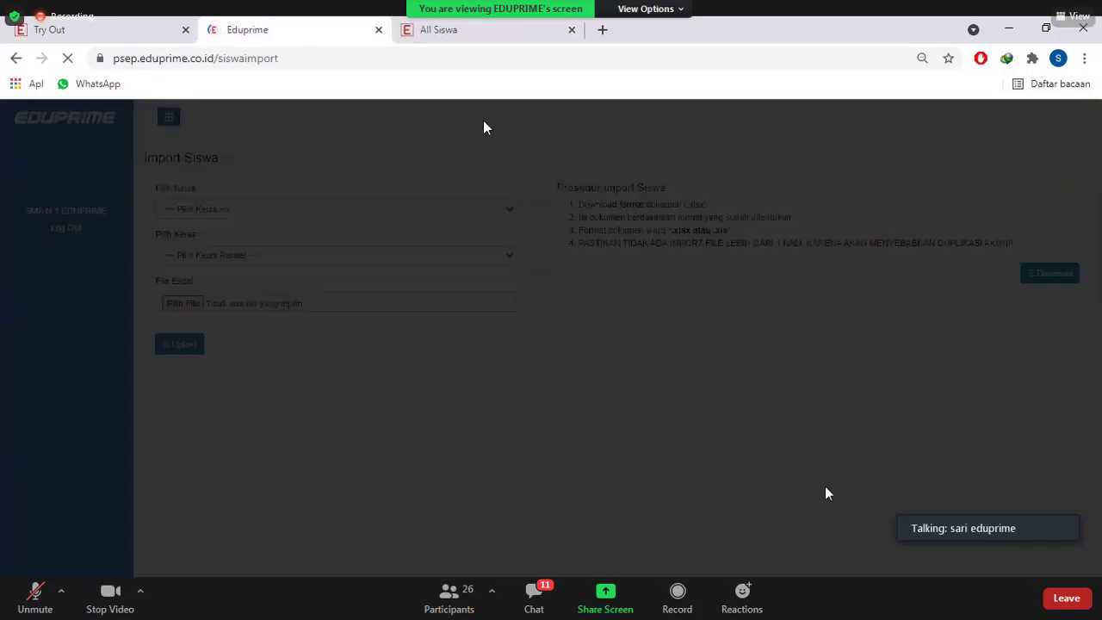
pyautogui.click(460, 29)
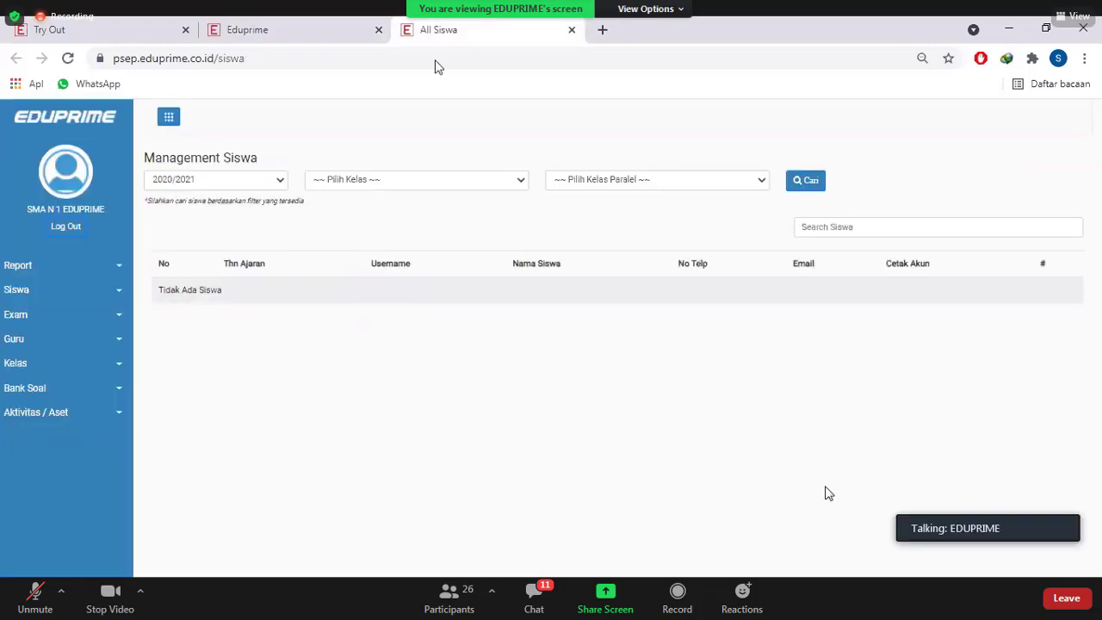
# Set the filters to SMA KELAS 11 IPA and 11 IPA 1, then search its students
pyautogui.click(397, 184)
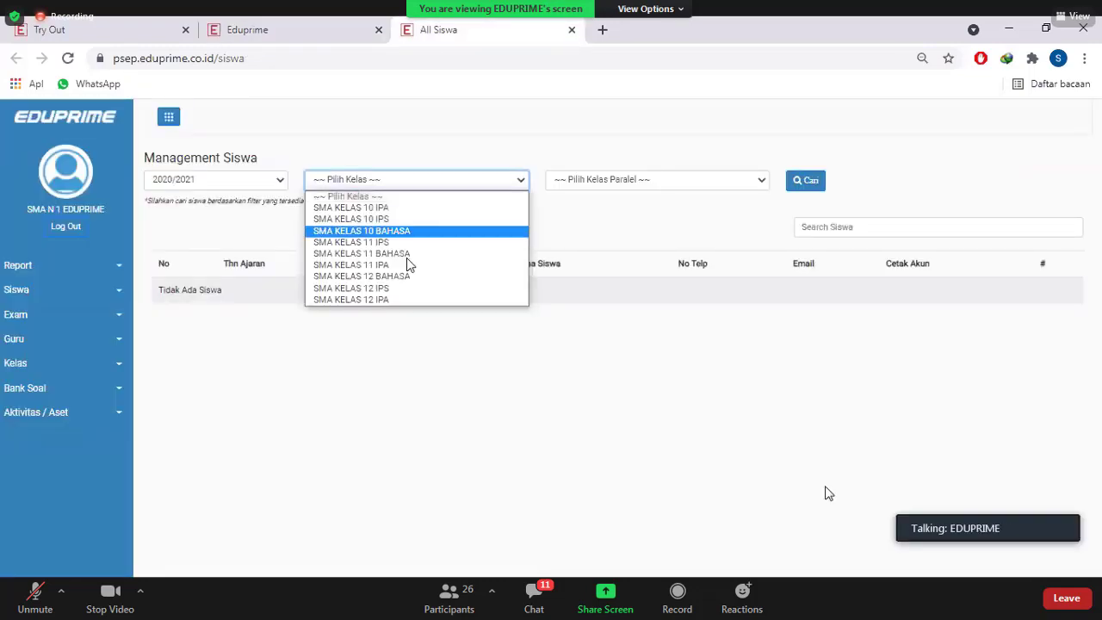
pyautogui.click(408, 265)
pyautogui.click(621, 179)
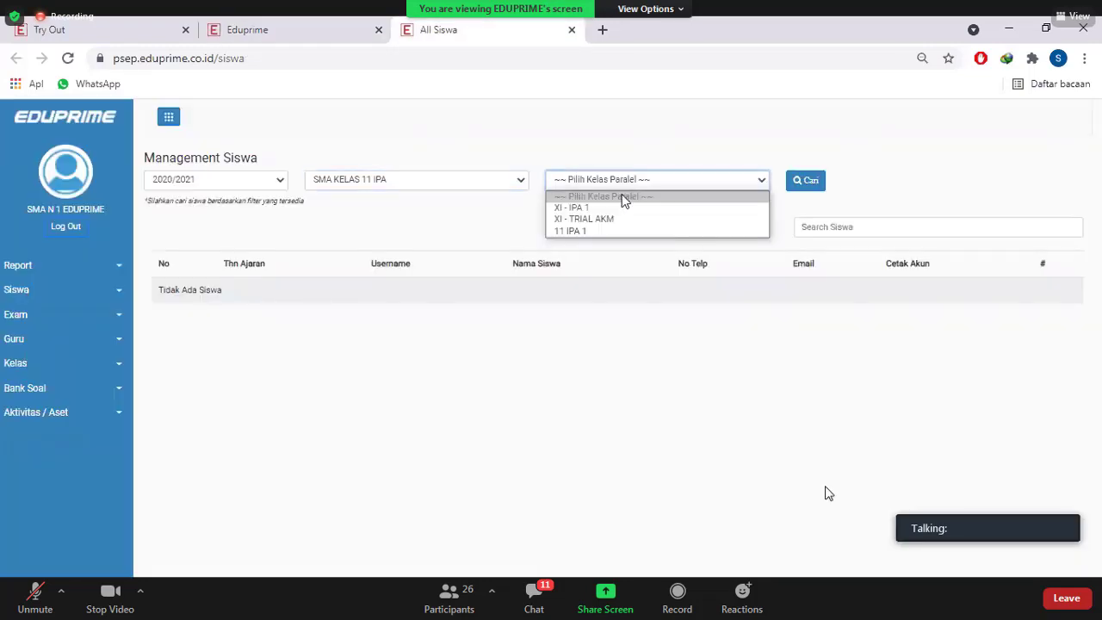
pyautogui.click(615, 230)
pyautogui.click(823, 179)
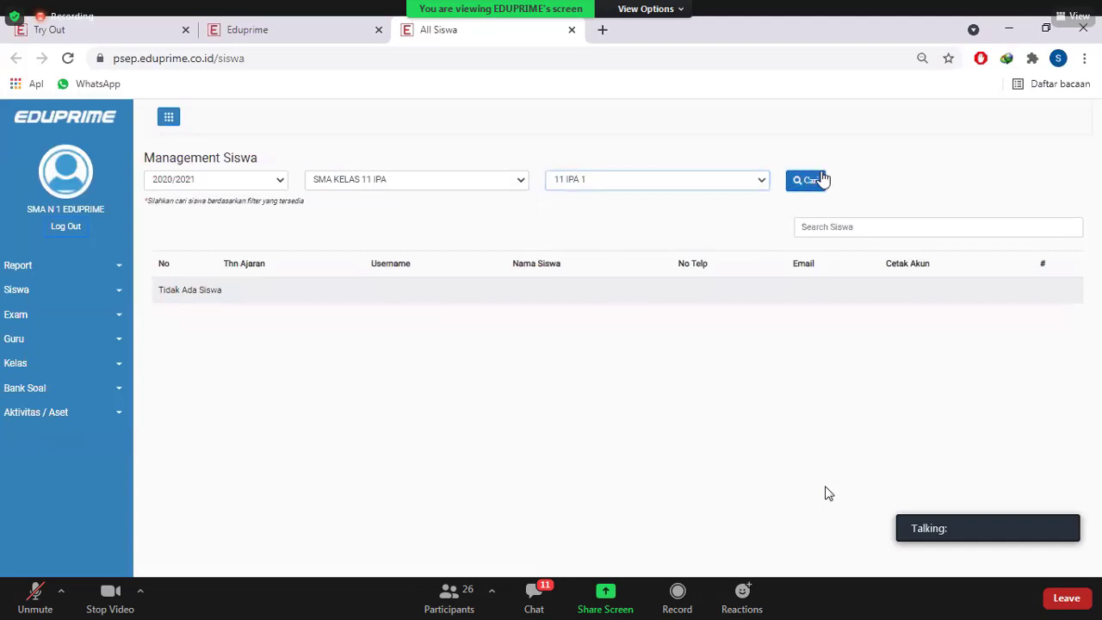